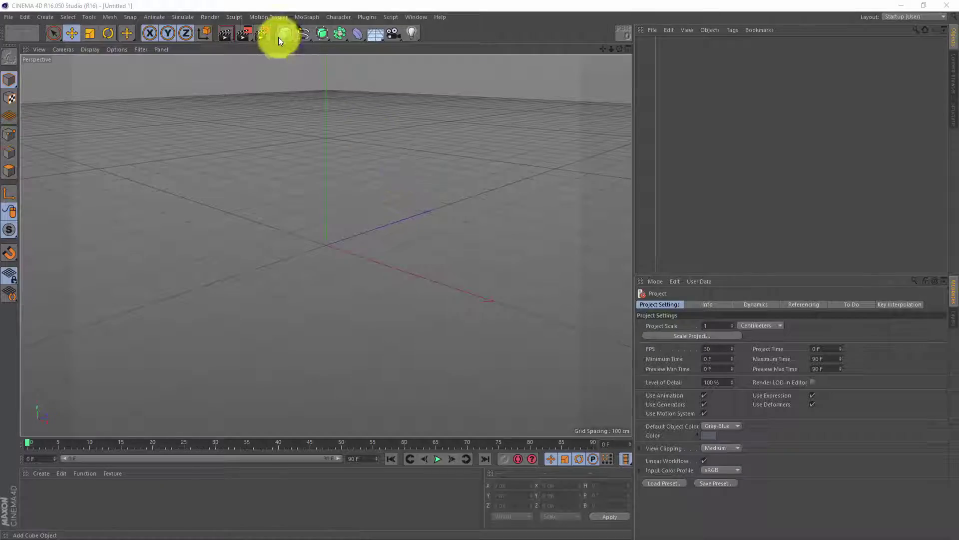
- Add a sphere and switch the viewport display to Gouraud Shading (Lines)
drag(284, 32, 471, 70)
click(94, 50)
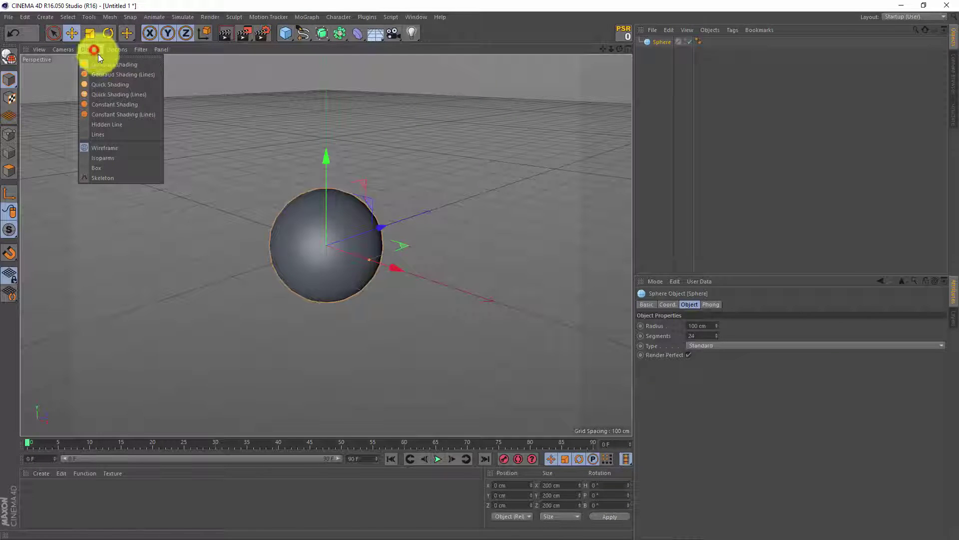
click(118, 75)
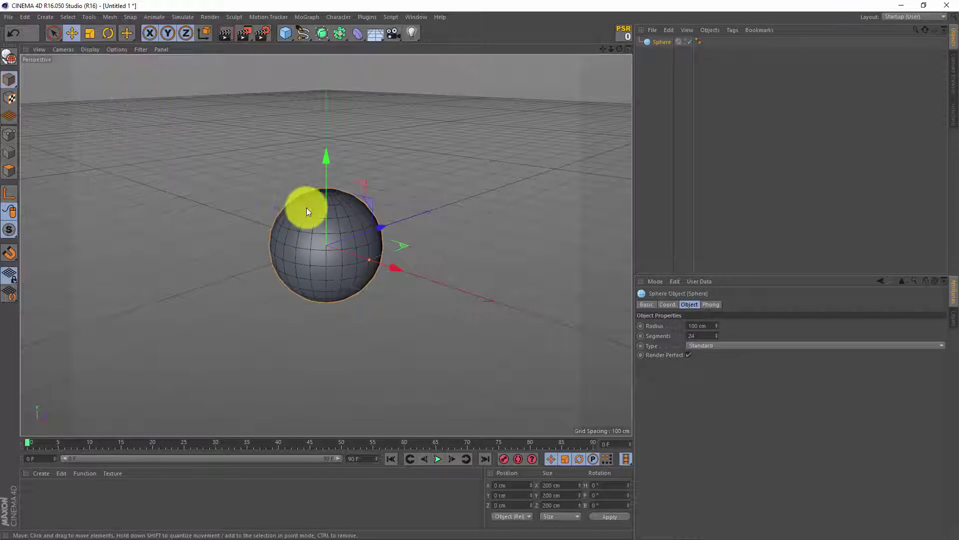
- Give the sphere 23 segments and Hexahedron type, then make it editable
click(718, 339)
click(720, 344)
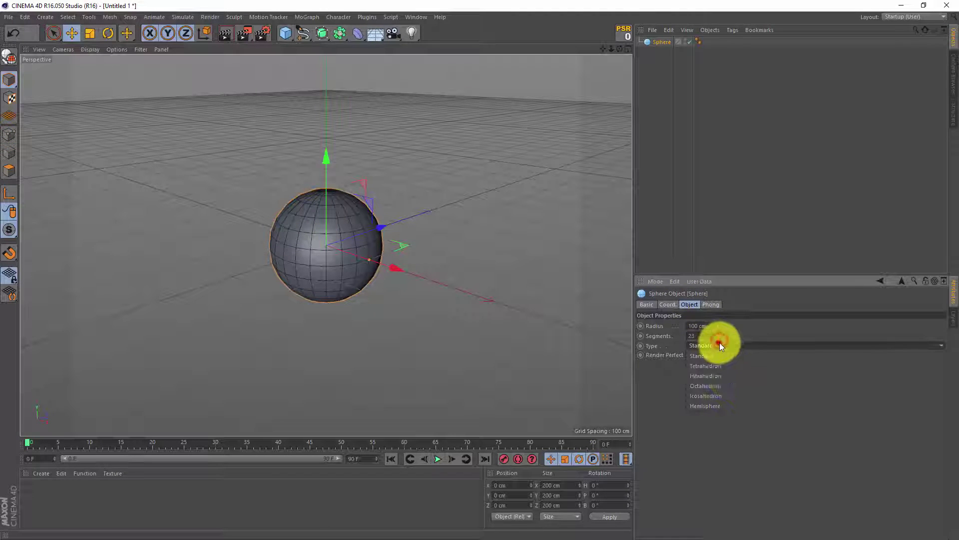
click(727, 374)
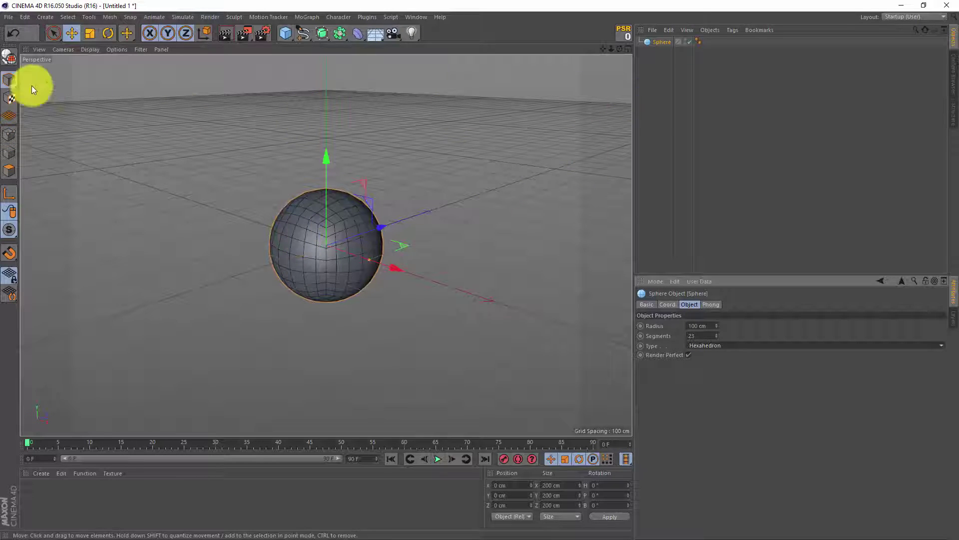
click(11, 56)
- Extrude all sphere polygons separately by 25 cm with 100% variation, Preserve Groups off
click(7, 170)
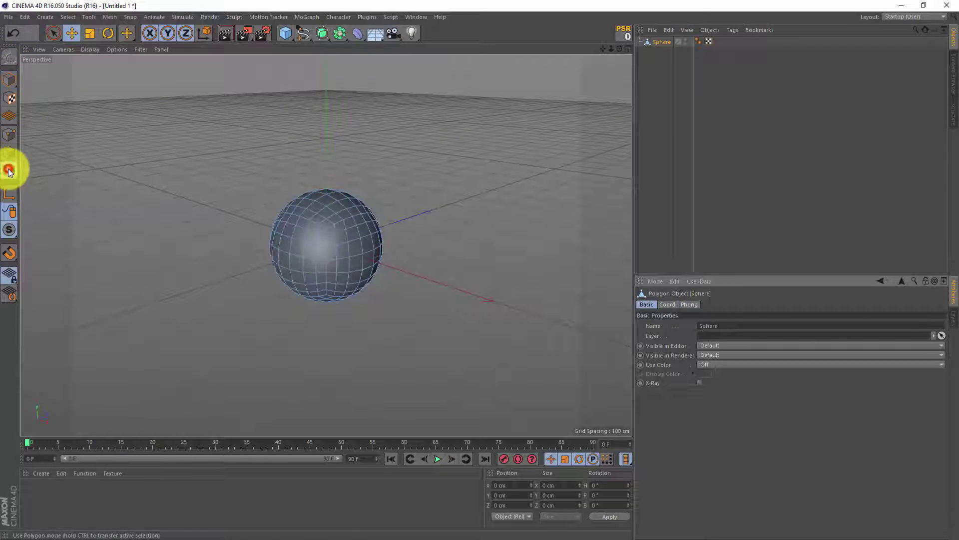
key(ctrl+a)
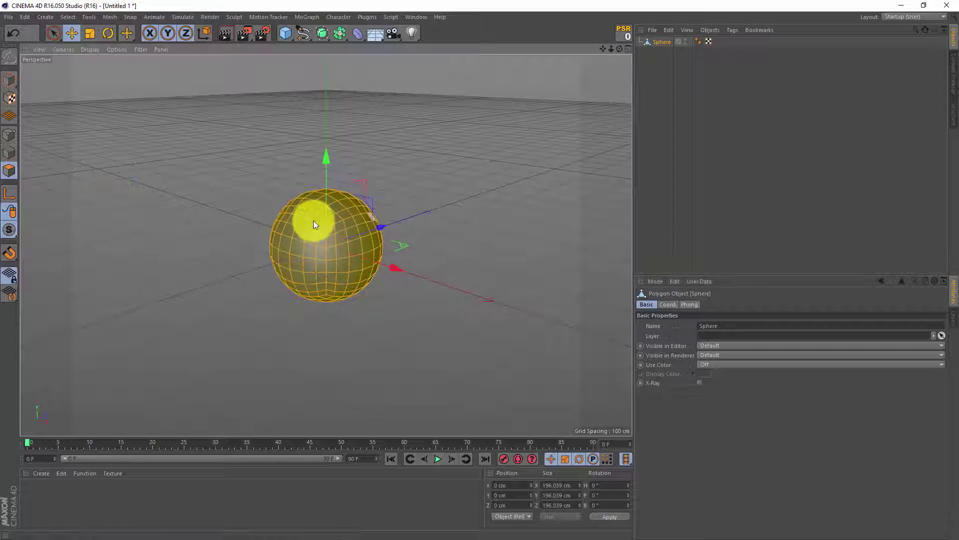
key(d)
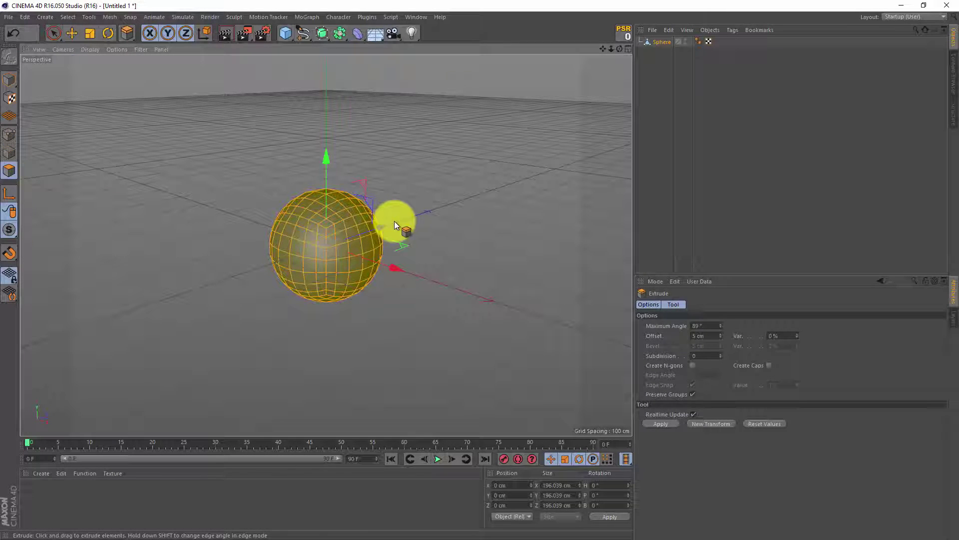
click(781, 334)
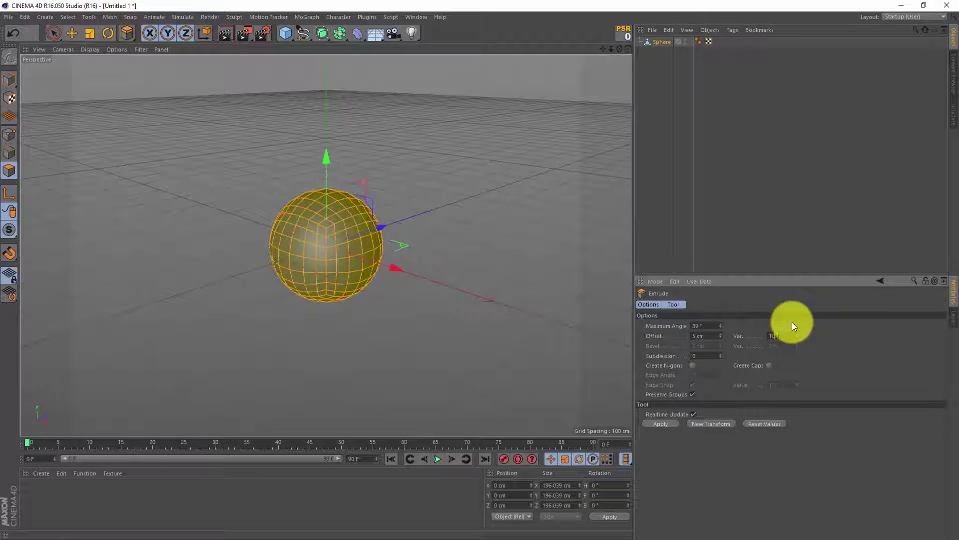
click(693, 394)
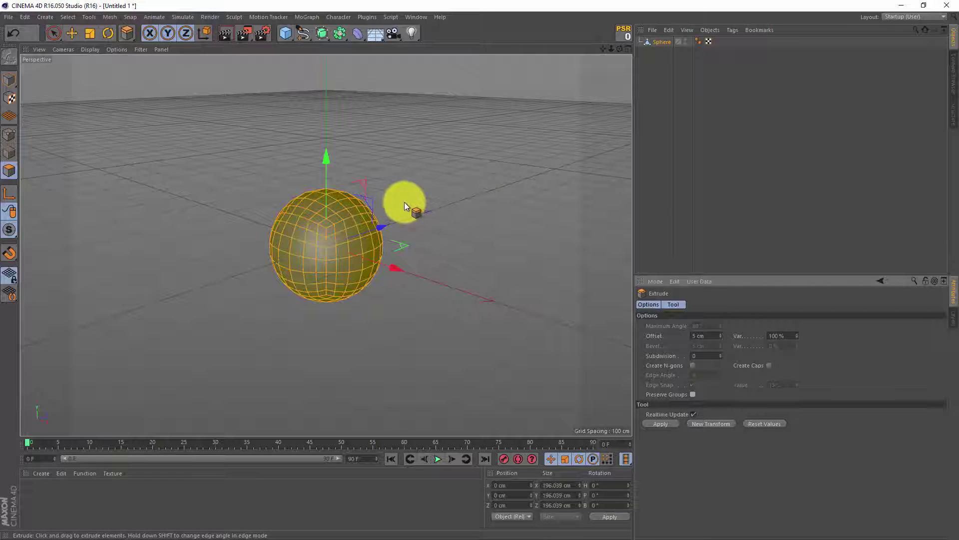
mouse_move(404, 202)
mouse_down()
mouse_move(479, 269)
mouse_move(418, 204)
mouse_up()
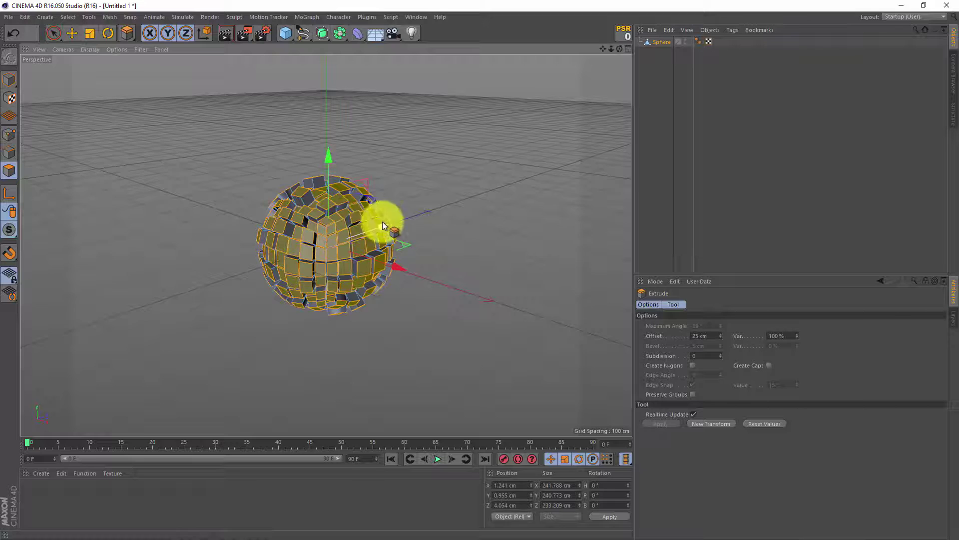
scroll(345, 240, up, 5)
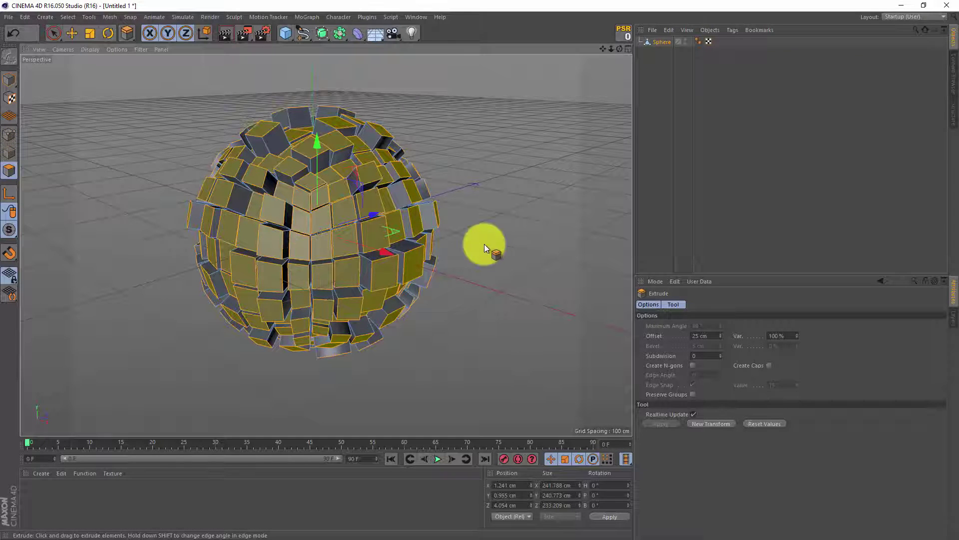
- Inset the faces, then extrude them inward to -9 cm with 0% variation
key(i)
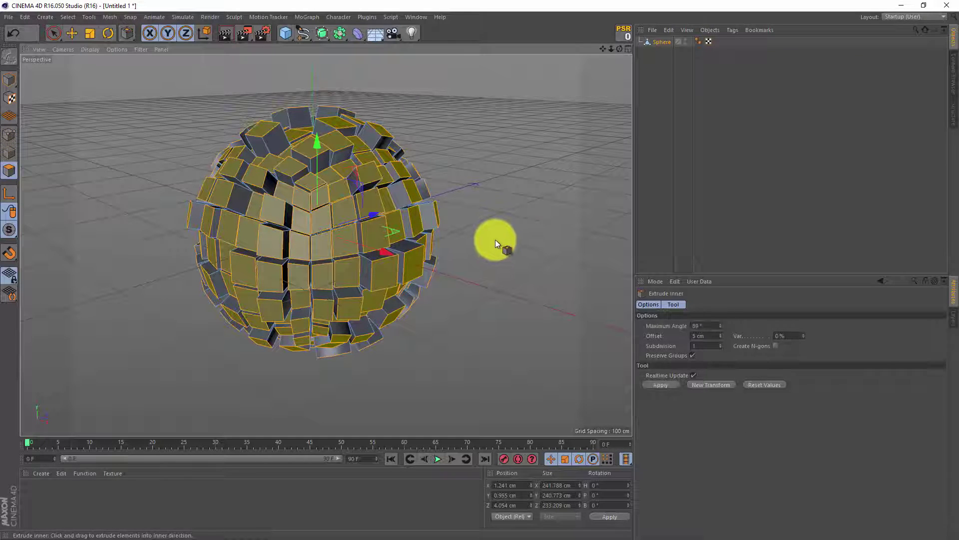
drag(497, 237, 480, 270)
key(d)
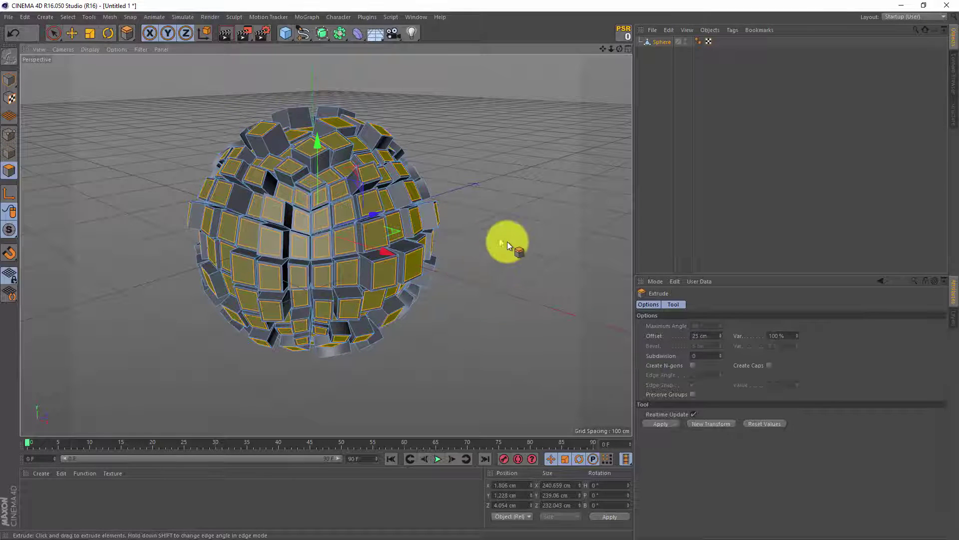
double_click(788, 334)
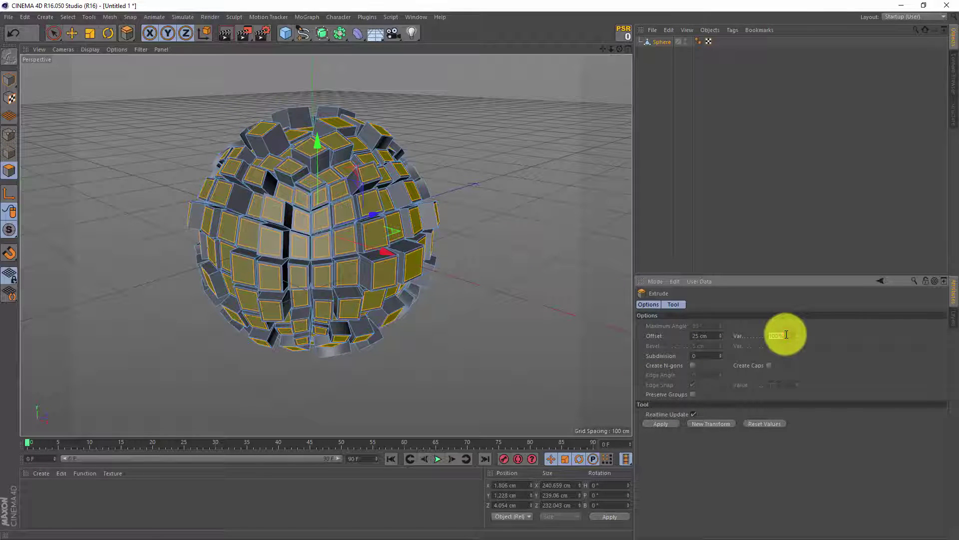
text(0)
key(Return)
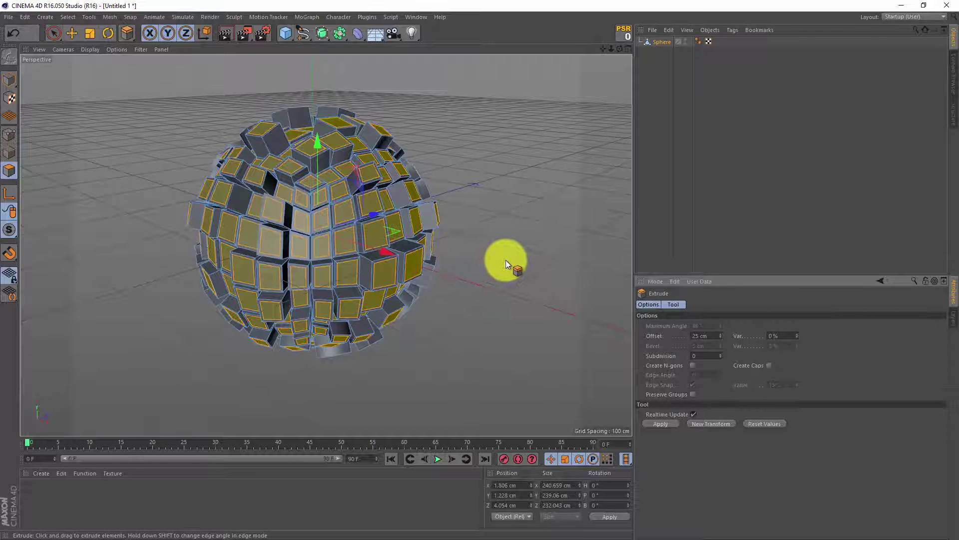
drag(505, 260, 479, 270)
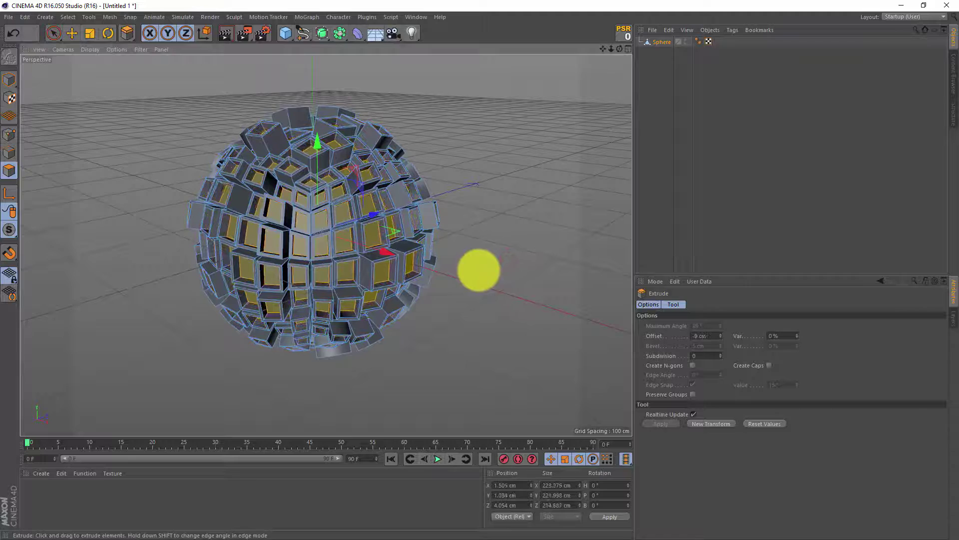
- Inset the faces again and extrude the new inner faces out to 6.6 cm
key(i)
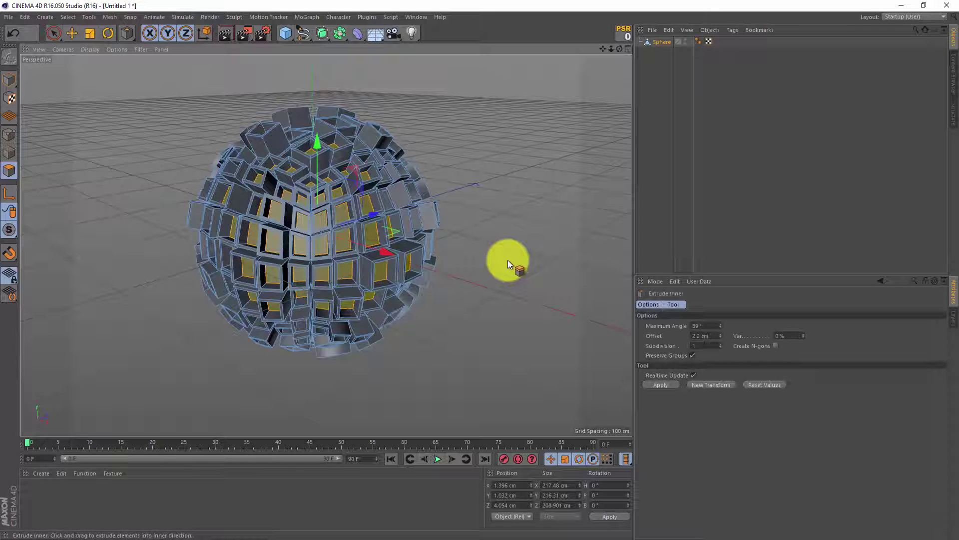
drag(508, 260, 480, 270)
key(d)
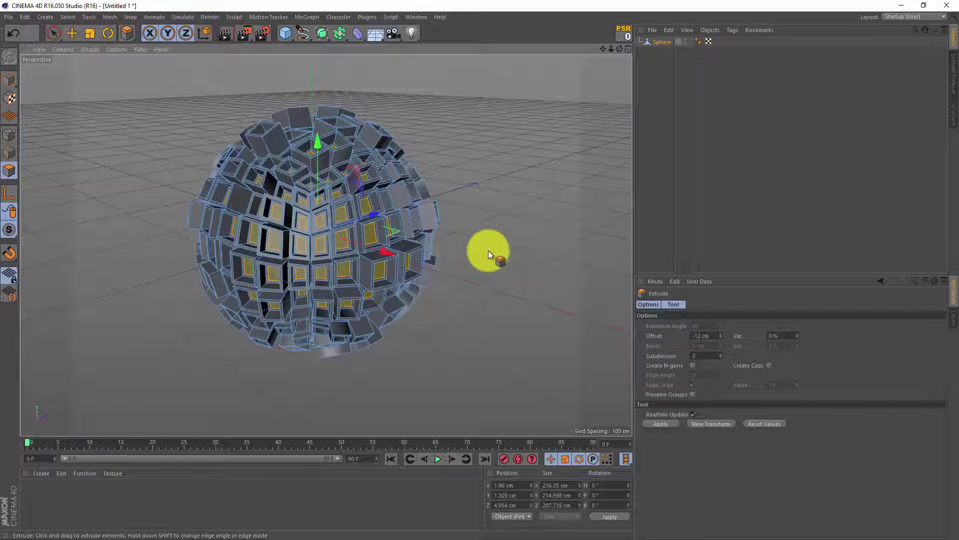
drag(487, 250, 480, 270)
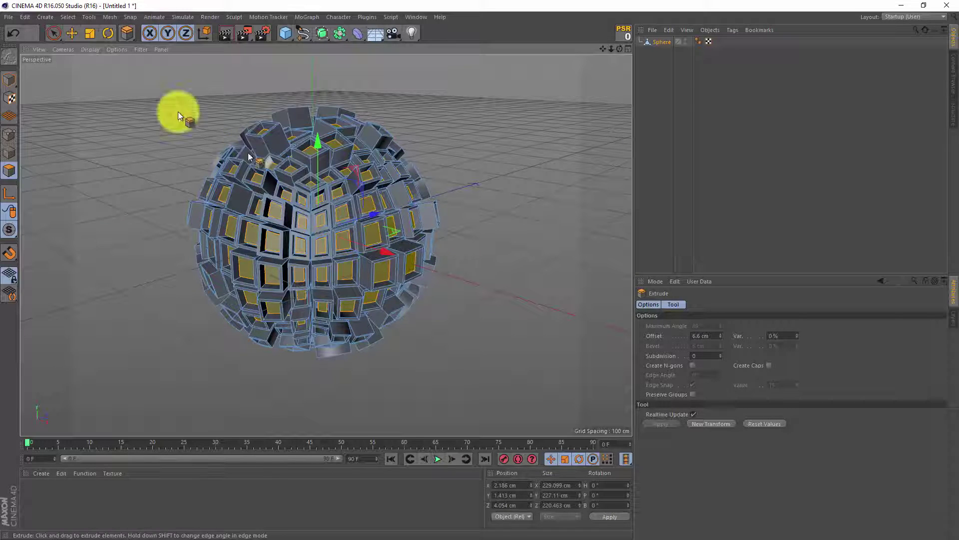
- Create a polygon selection tag from the current faces via Set Selection and name it 'Displacer'
click(68, 17)
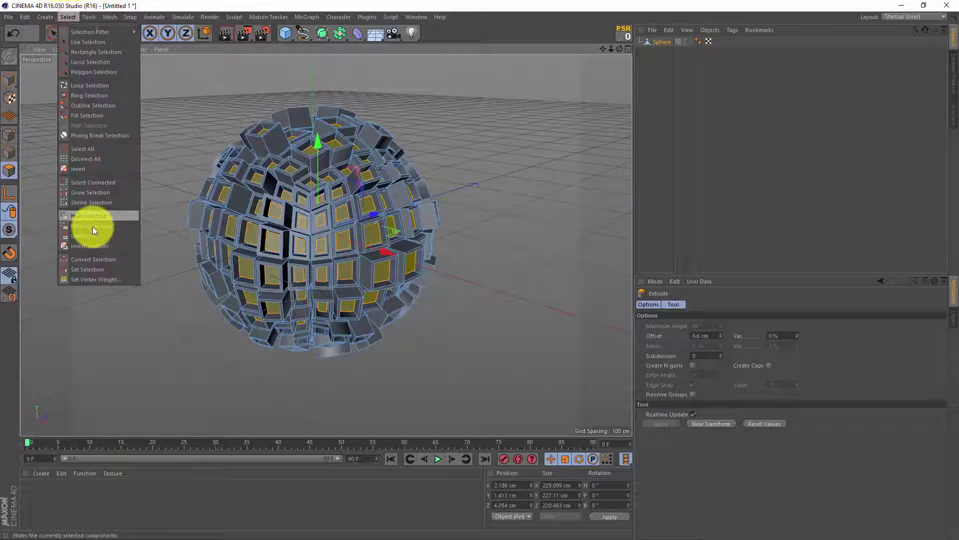
click(103, 267)
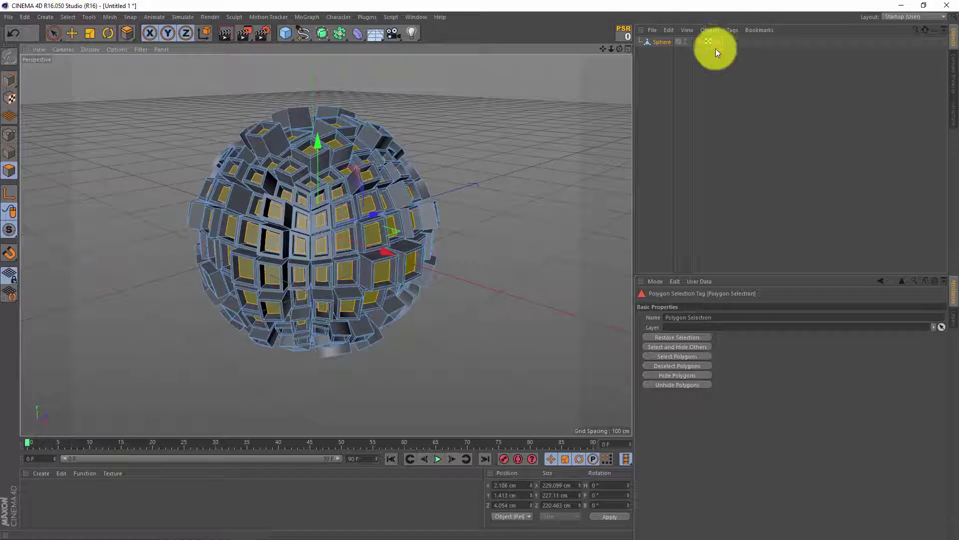
double_click(700, 317)
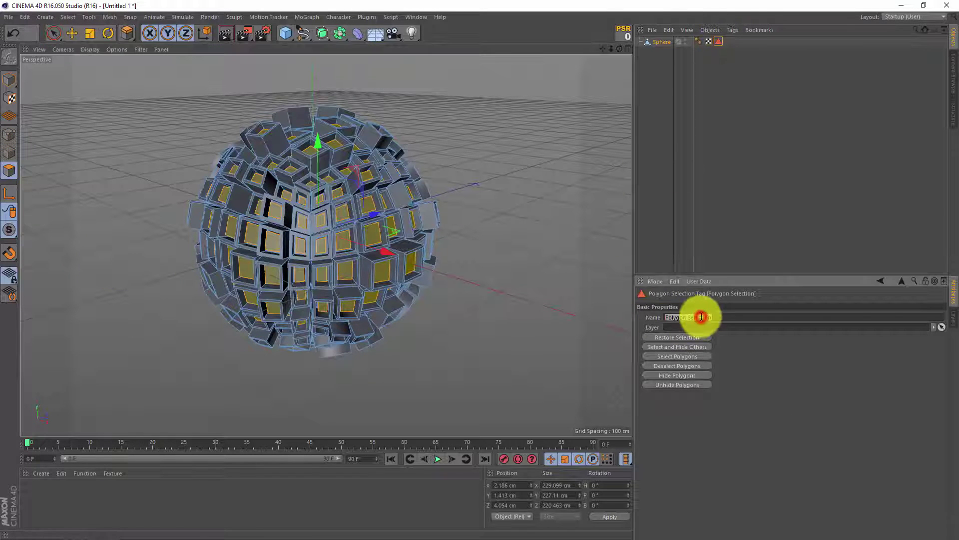
text(Dis)
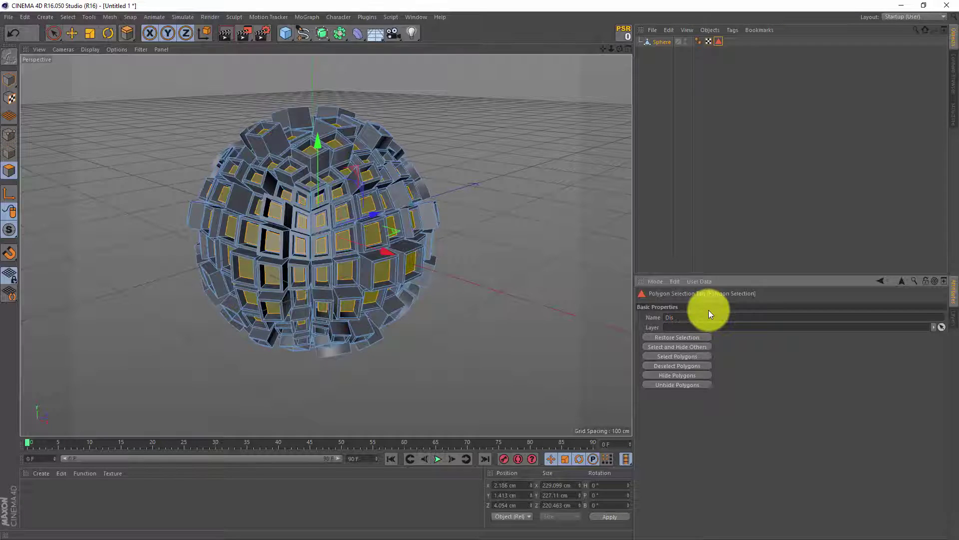
text(placer)
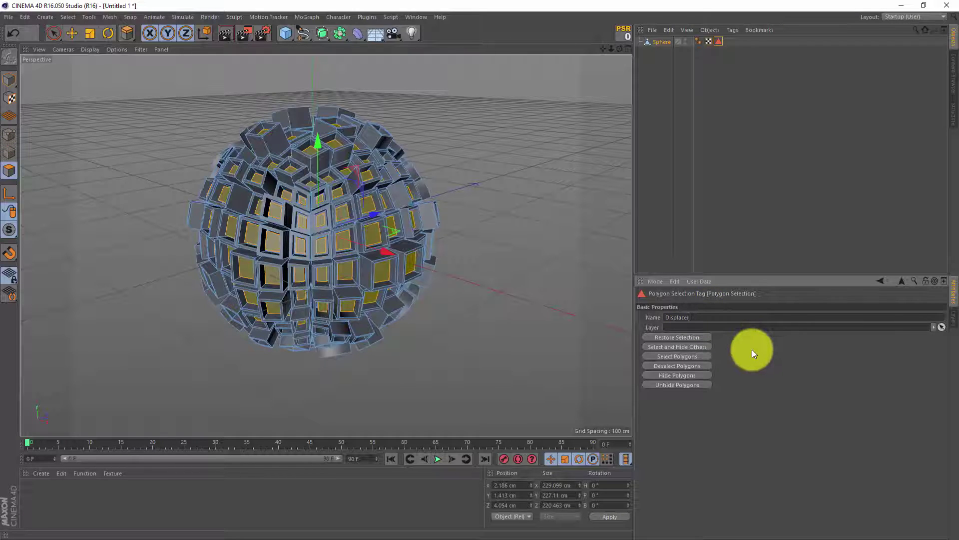
key(Return)
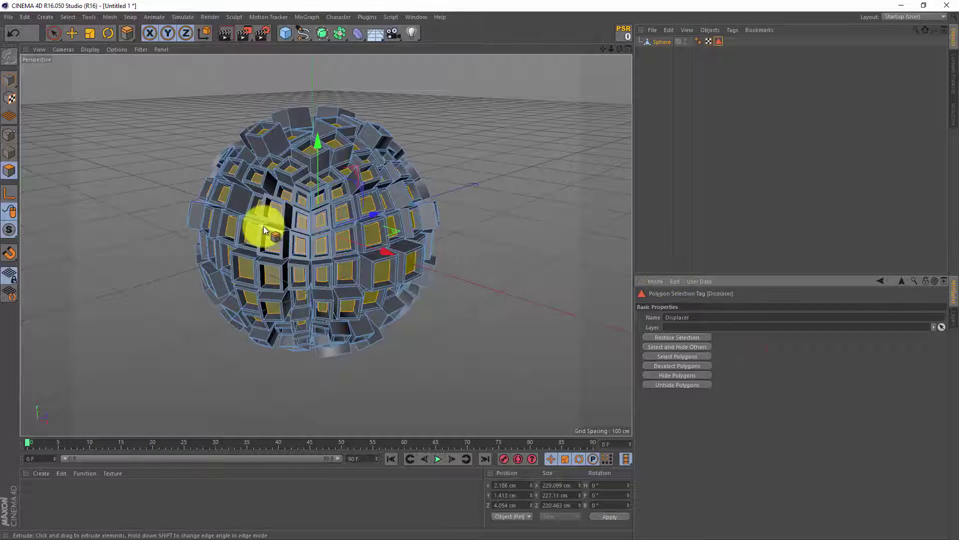
- Grow the polygon selection twice over the hole faces, then deselect the sphere and its tag
click(67, 18)
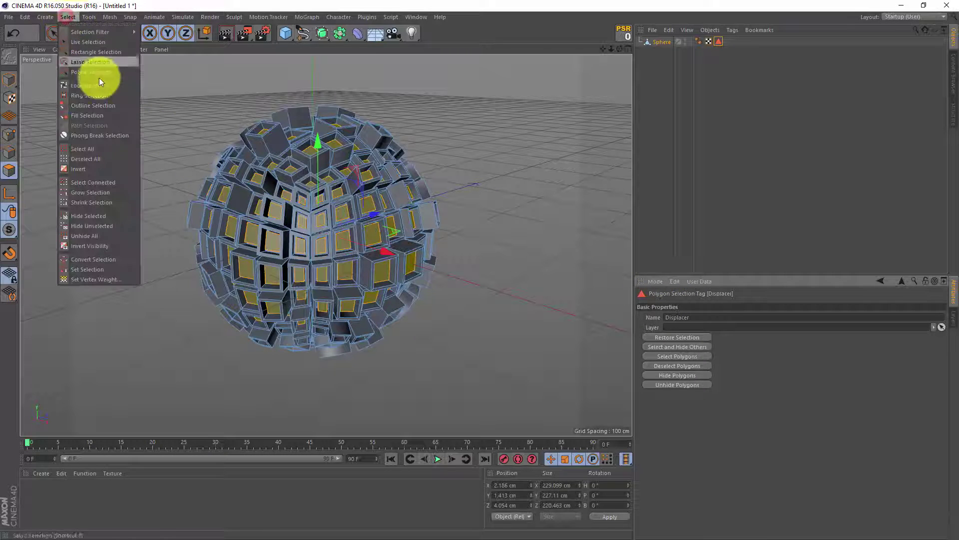
click(103, 193)
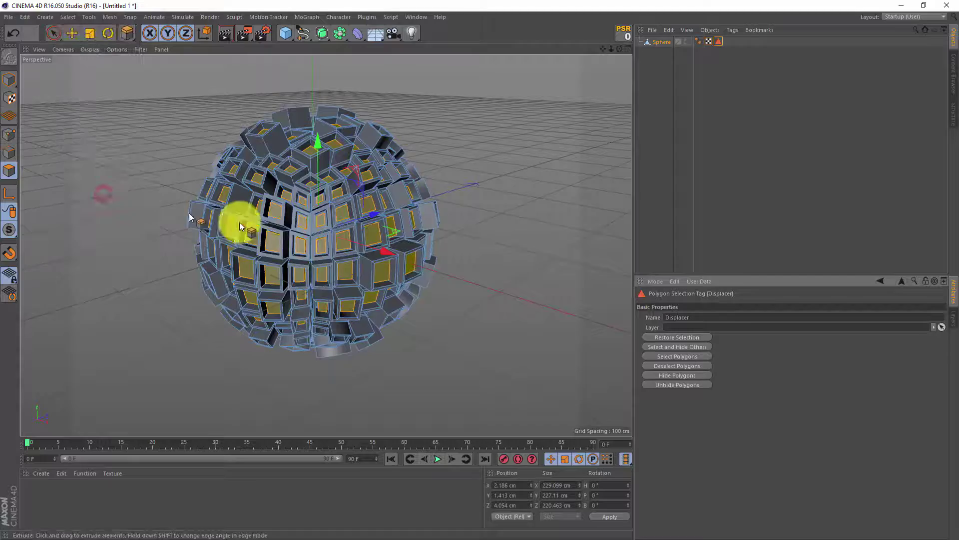
scroll(239, 222, up, 6)
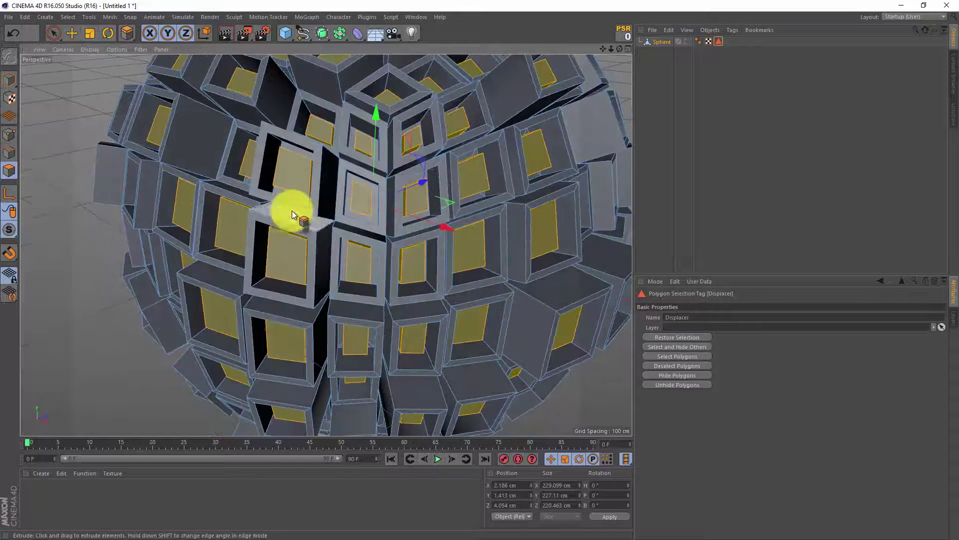
alt+drag(292, 210, 282, 232)
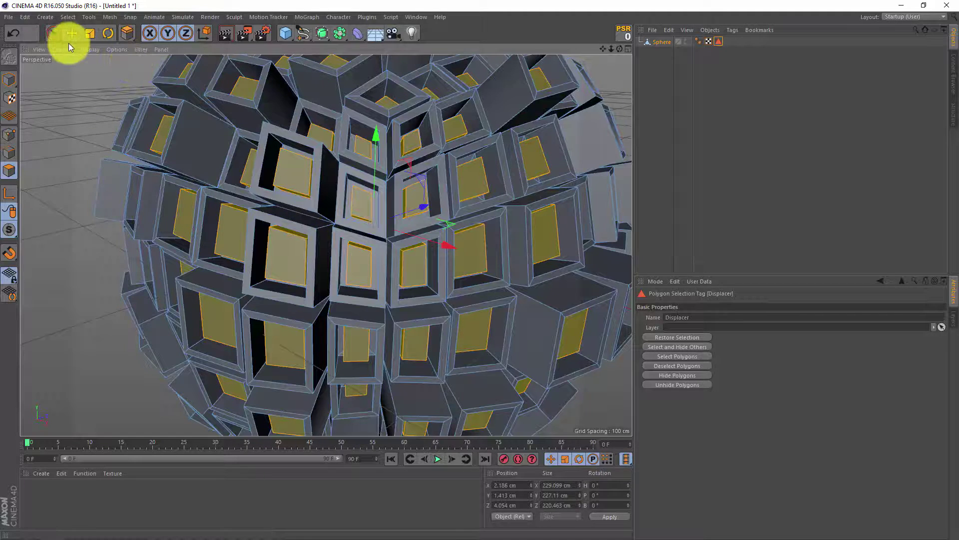
click(68, 17)
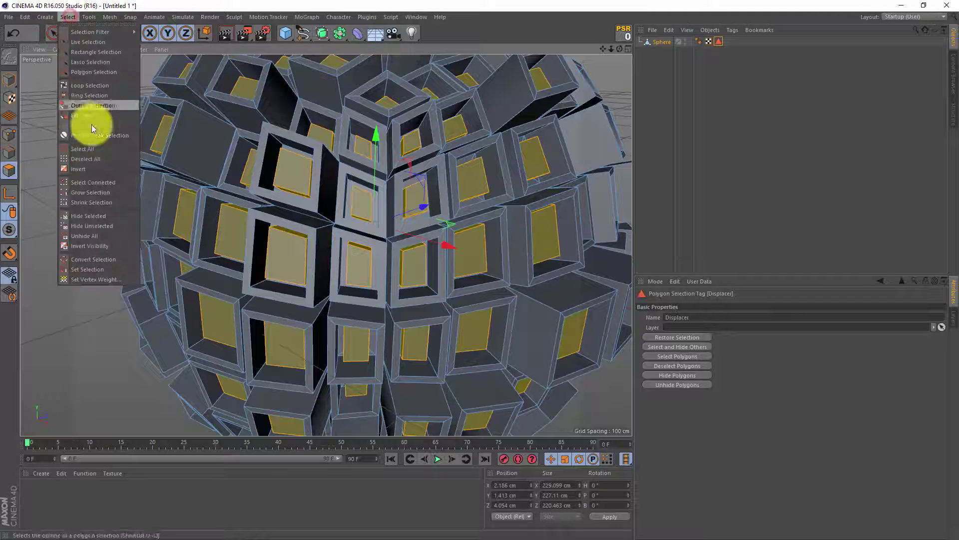
click(105, 191)
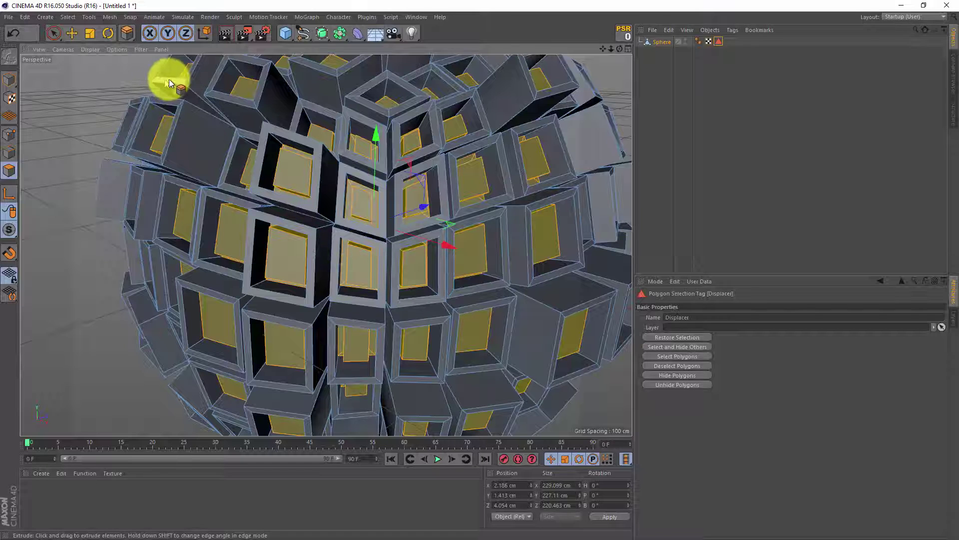
click(655, 77)
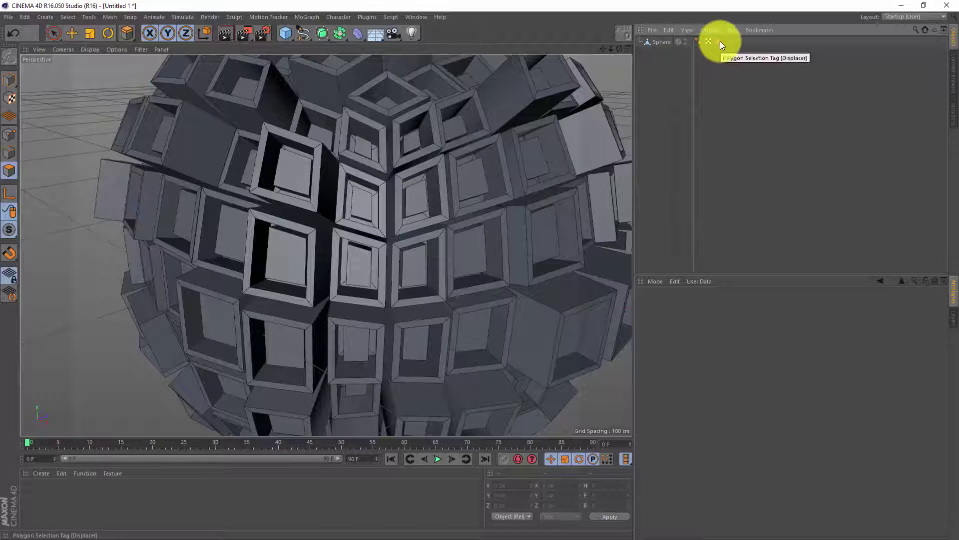
- Reselect the Sphere, create a new Set Selection tag, and start naming it 'Texture'
click(664, 41)
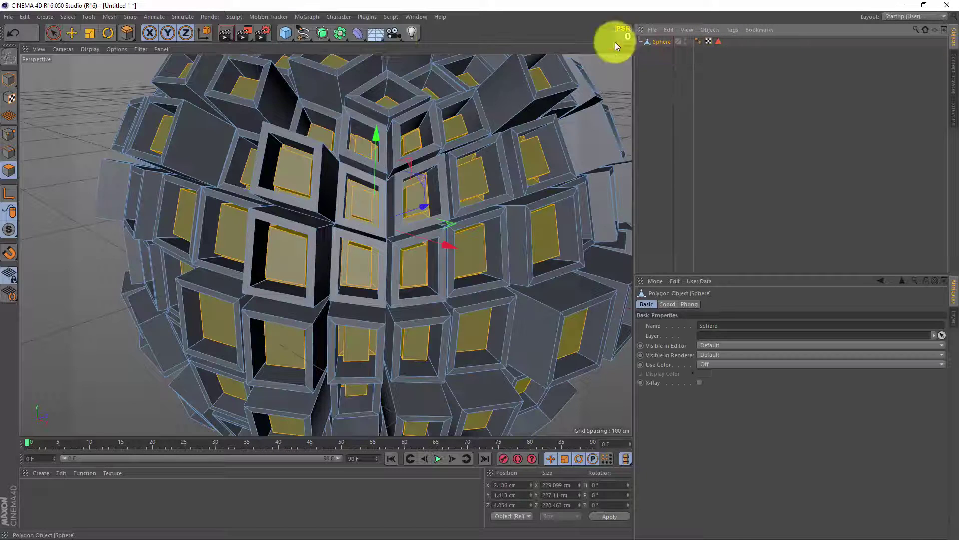
click(70, 19)
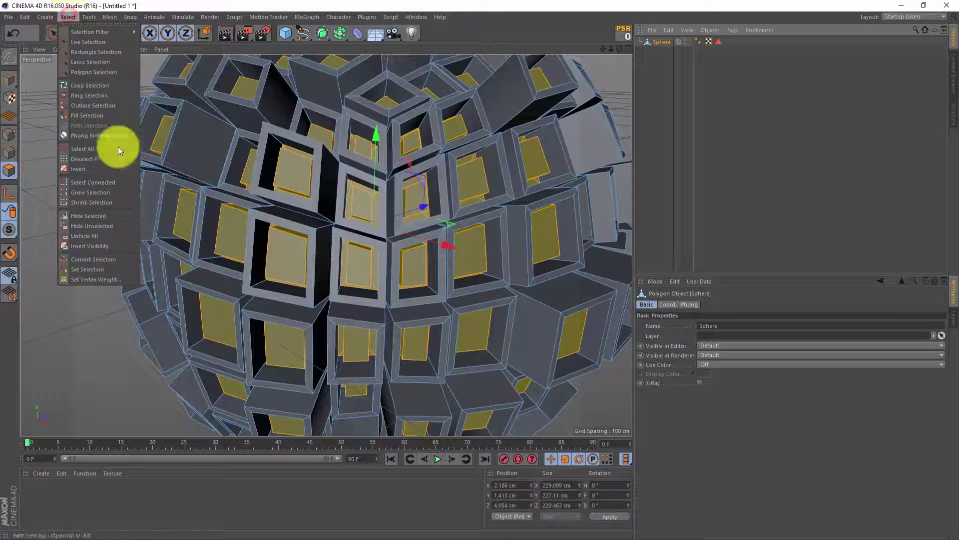
click(127, 267)
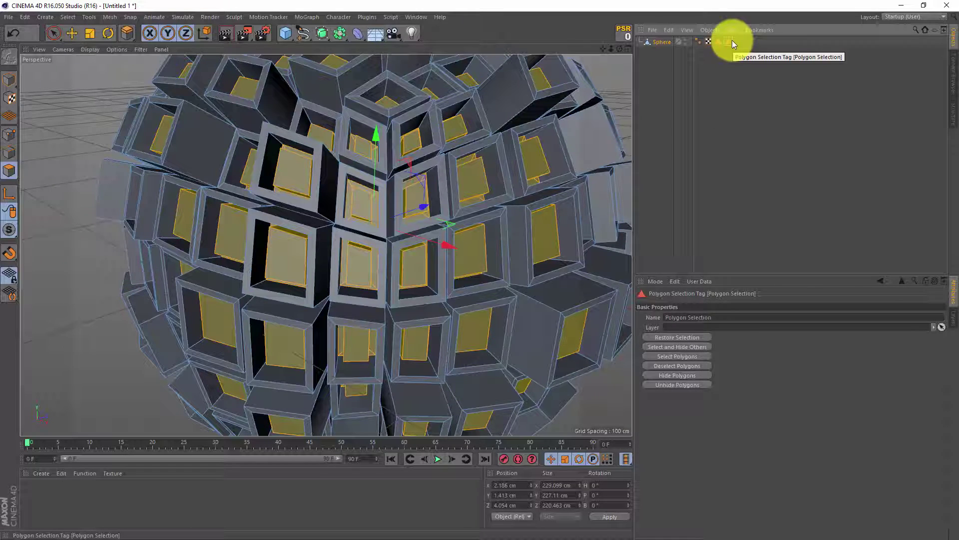
click(697, 314)
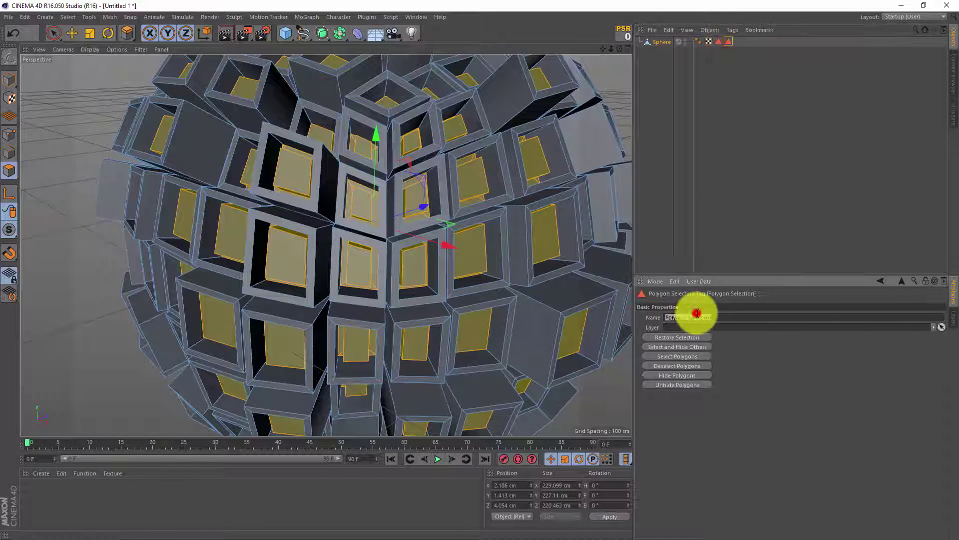
text(Texture)
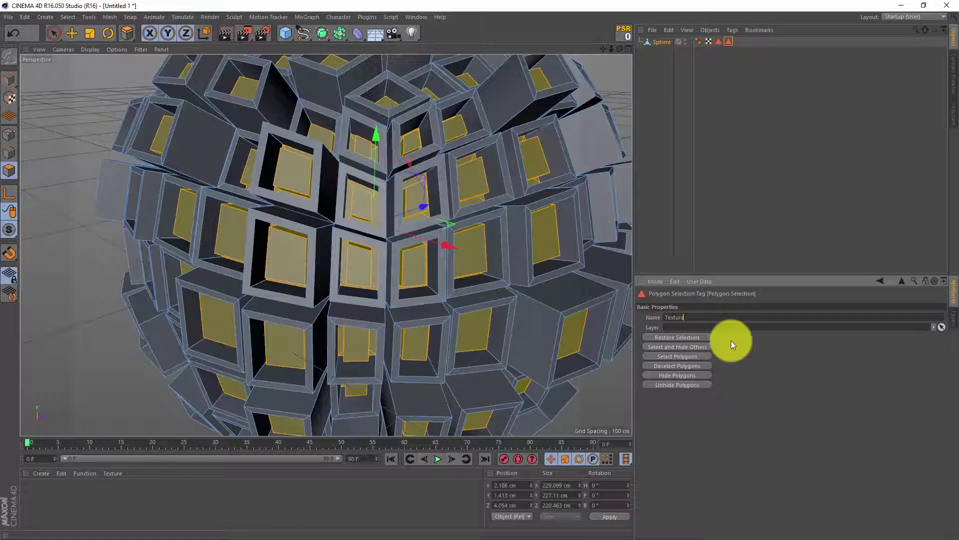
- Confirm the 'Texture' name and add a Displacer deformer as a child of the Sphere
key(Return)
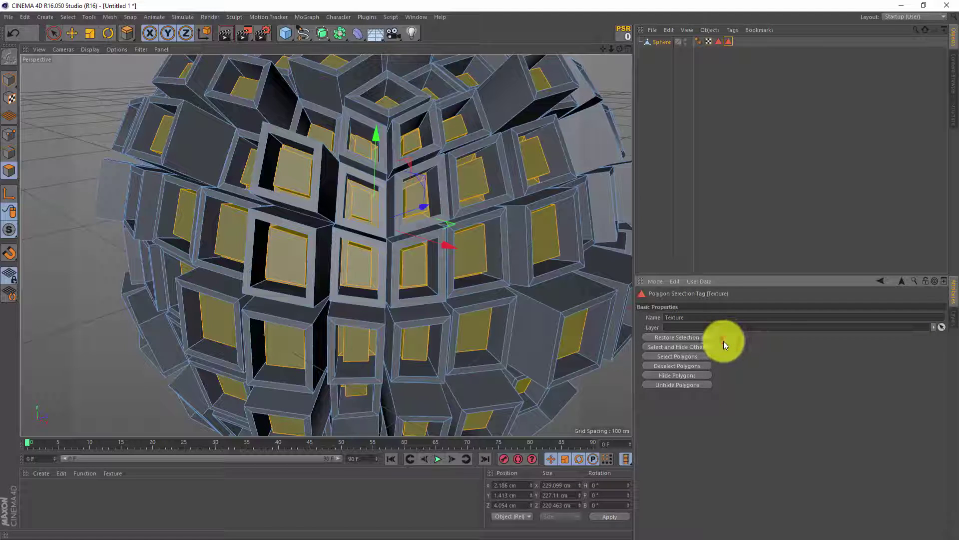
click(362, 33)
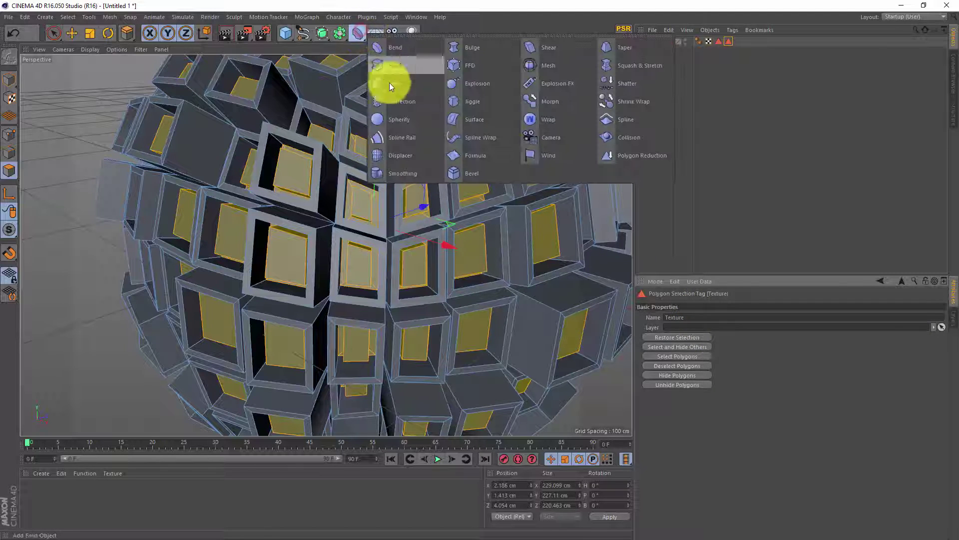
click(417, 155)
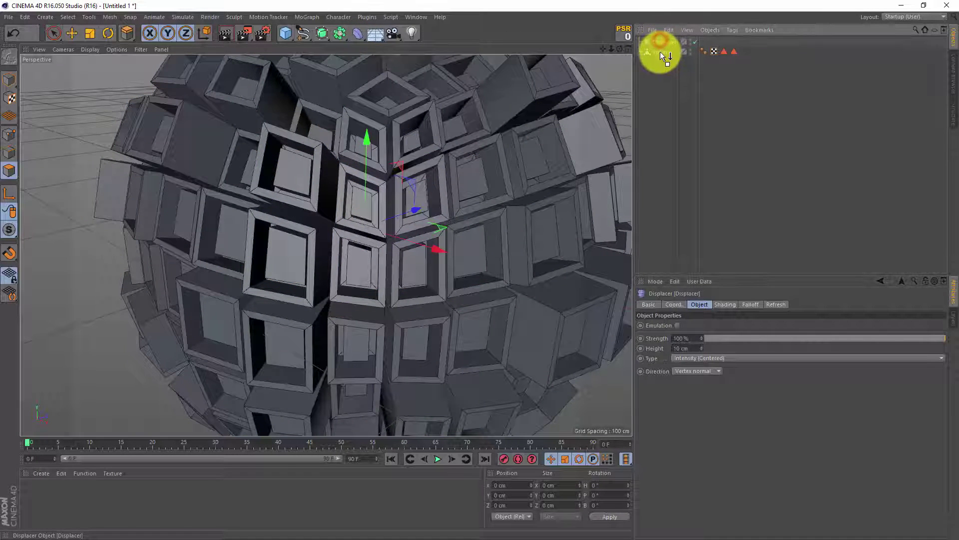
drag(660, 52, 660, 52)
- Set the Displacer's shading shader to Color
click(727, 305)
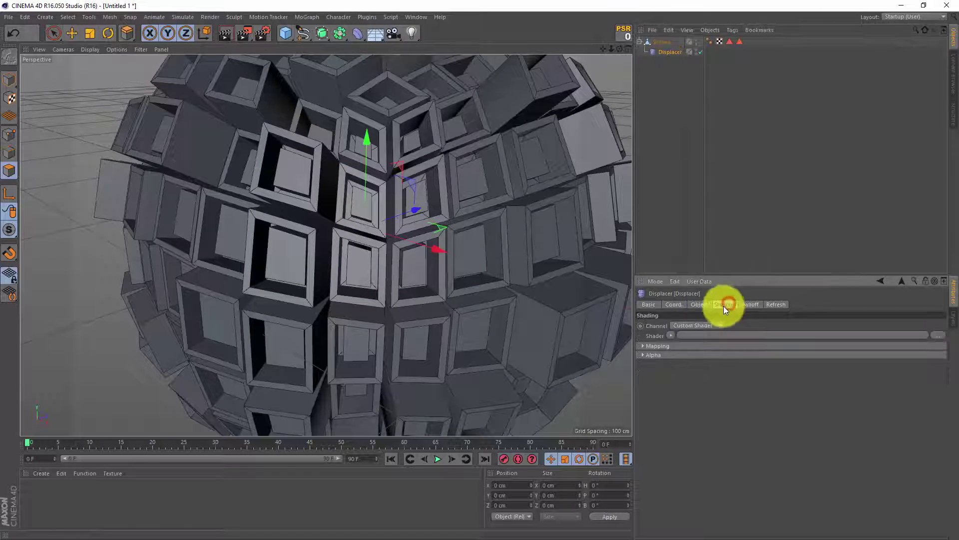
click(671, 335)
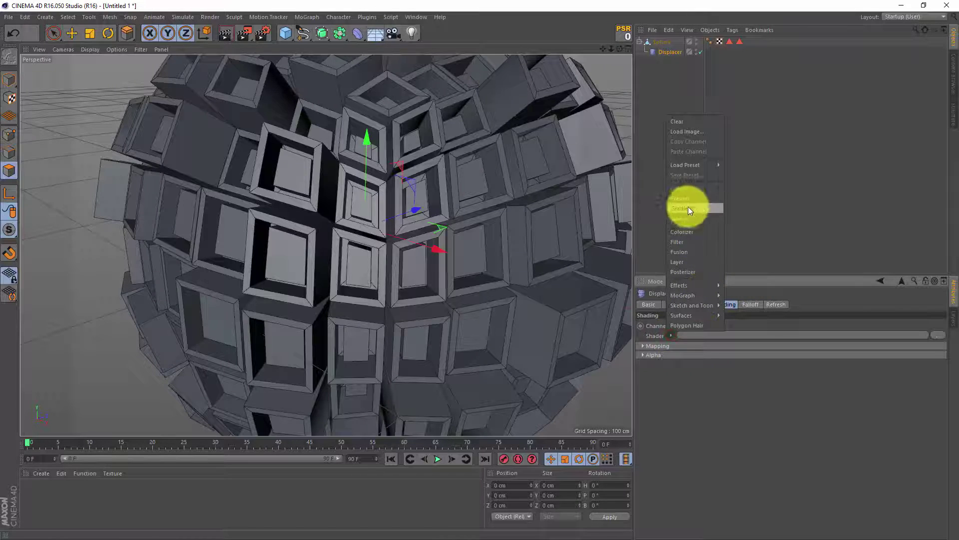
click(688, 207)
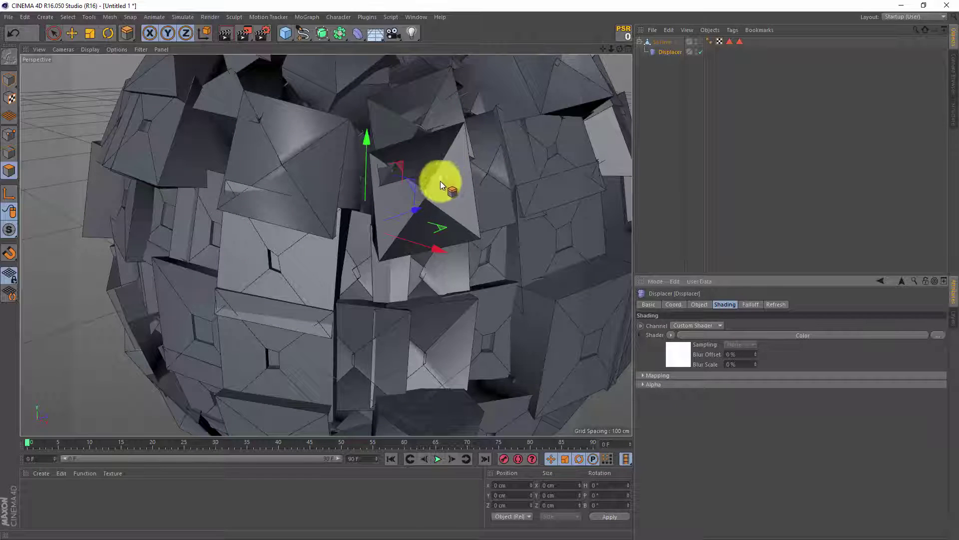
- Undo, then add a Restriction tag to the Displacer using the Displacer selection set
key(ctrl+z)
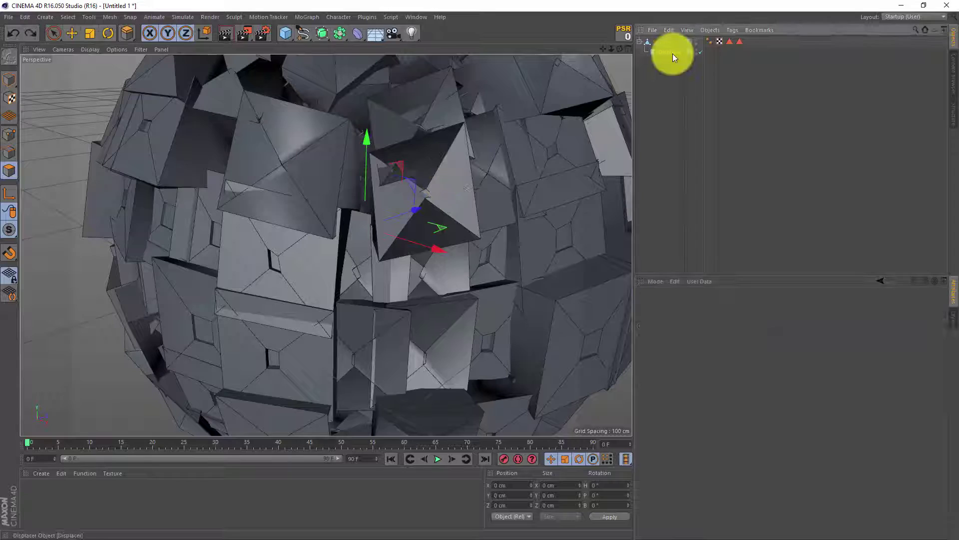
right_click(672, 50)
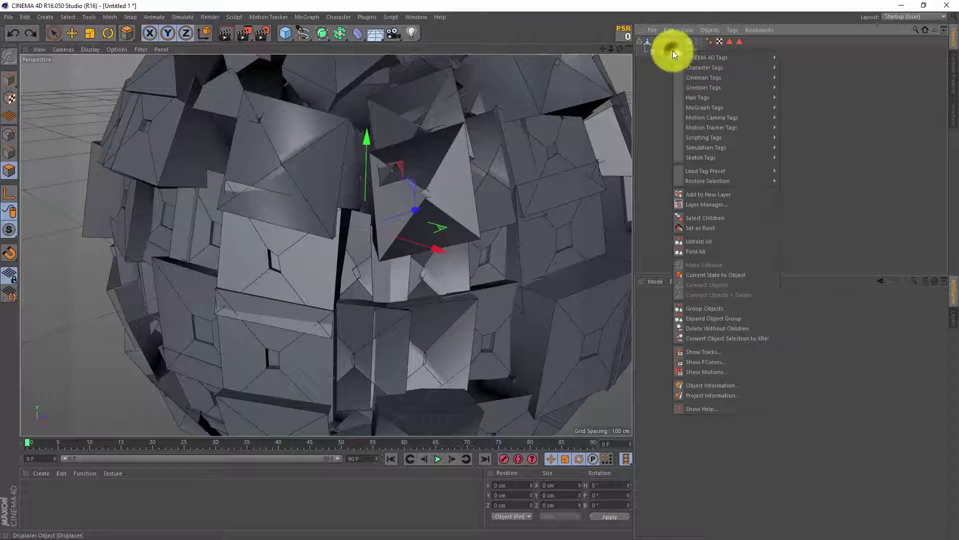
mouse_move(706, 57)
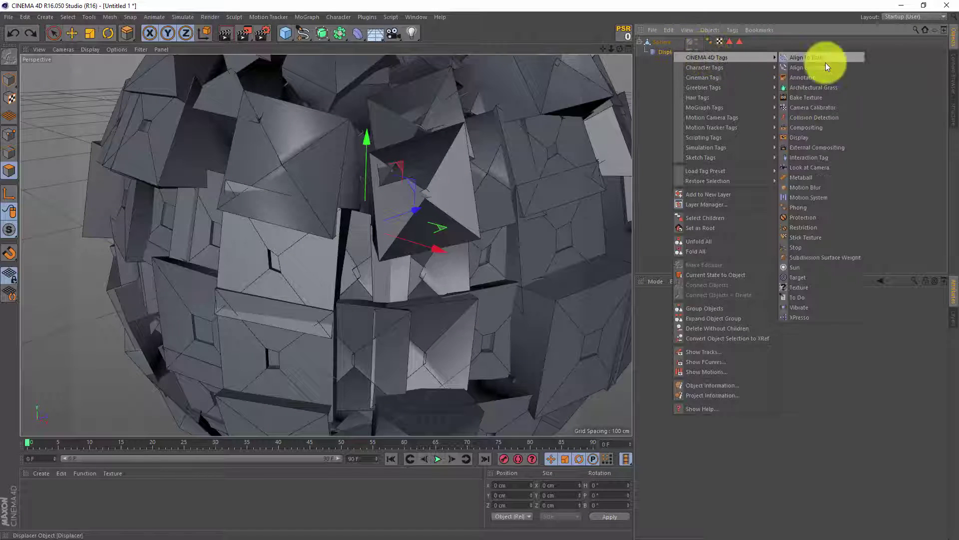
click(827, 227)
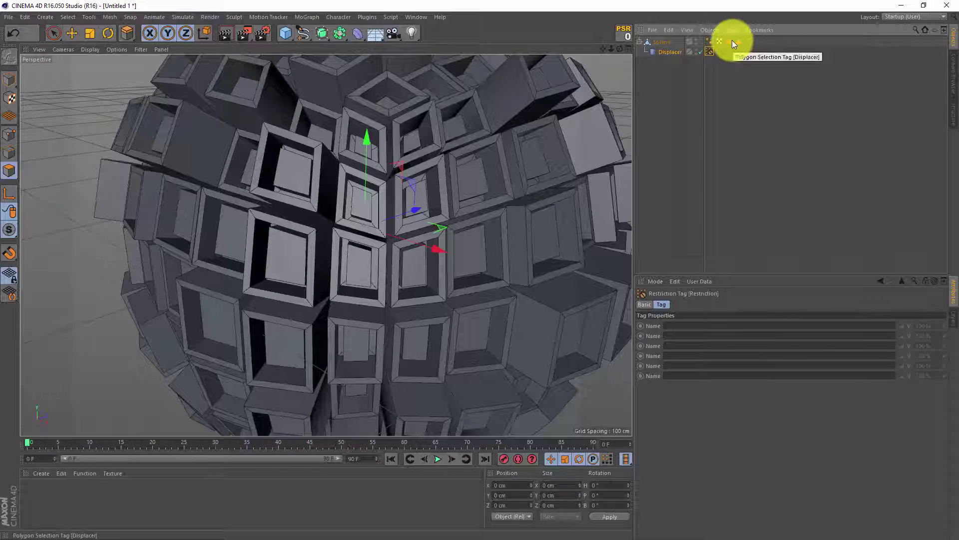
drag(730, 41, 693, 331)
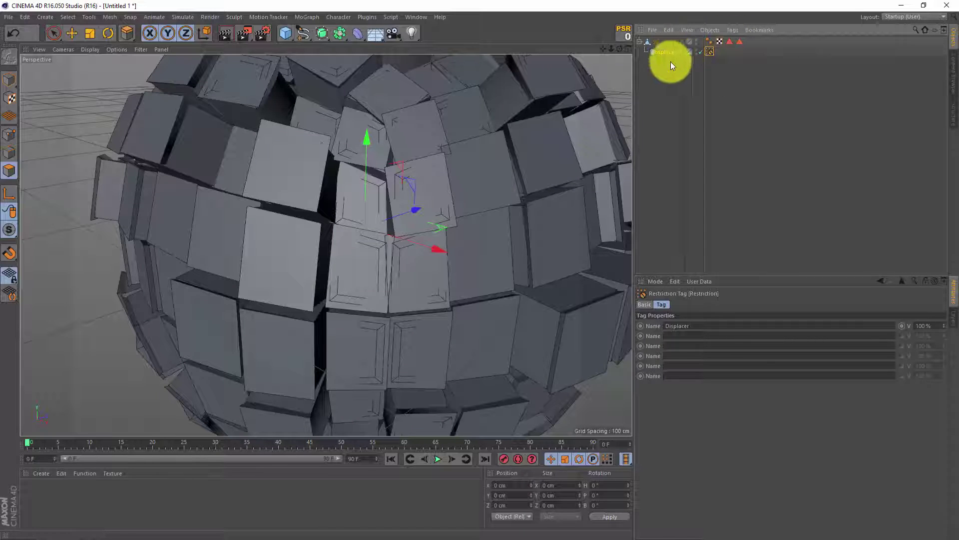
- Place the Sphere inside a Subdivision Surface and raise the Displacer height to 11 cm
drag(321, 33, 358, 48)
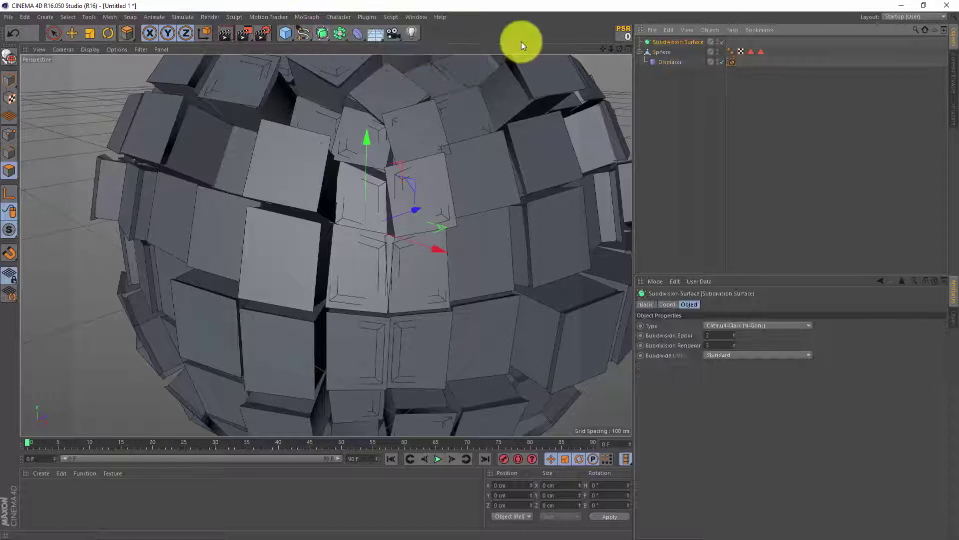
drag(660, 50, 665, 39)
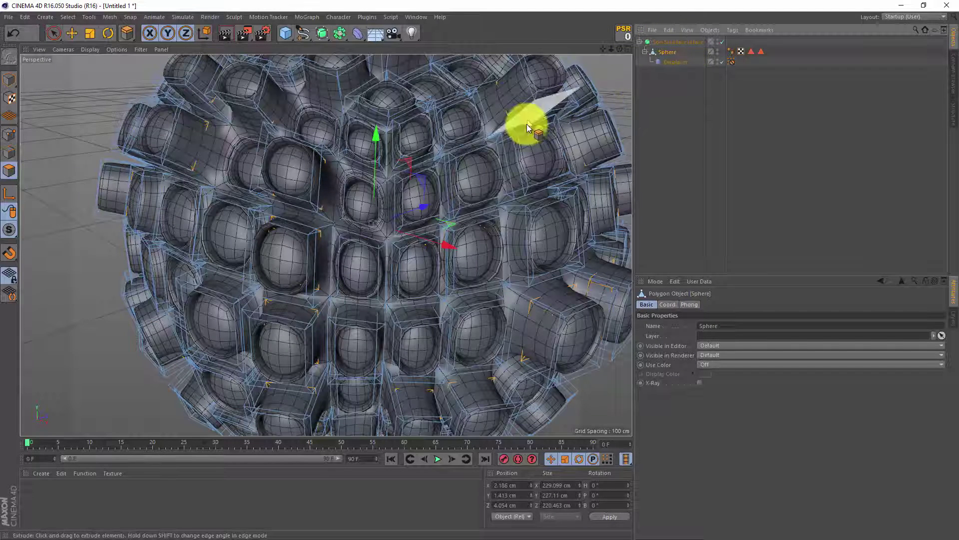
click(676, 62)
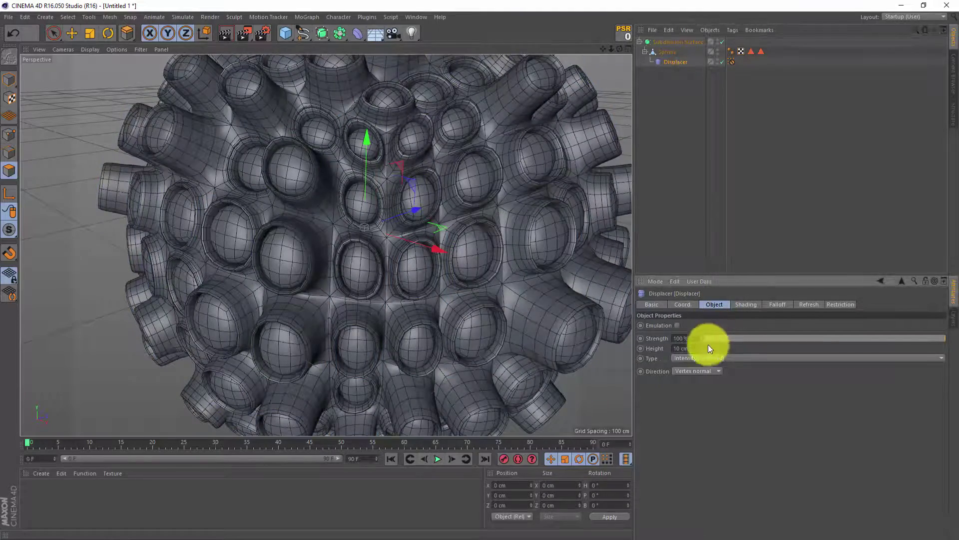
mouse_move(703, 351)
mouse_down()
mouse_move(704, 325)
mouse_move(702, 349)
mouse_up()
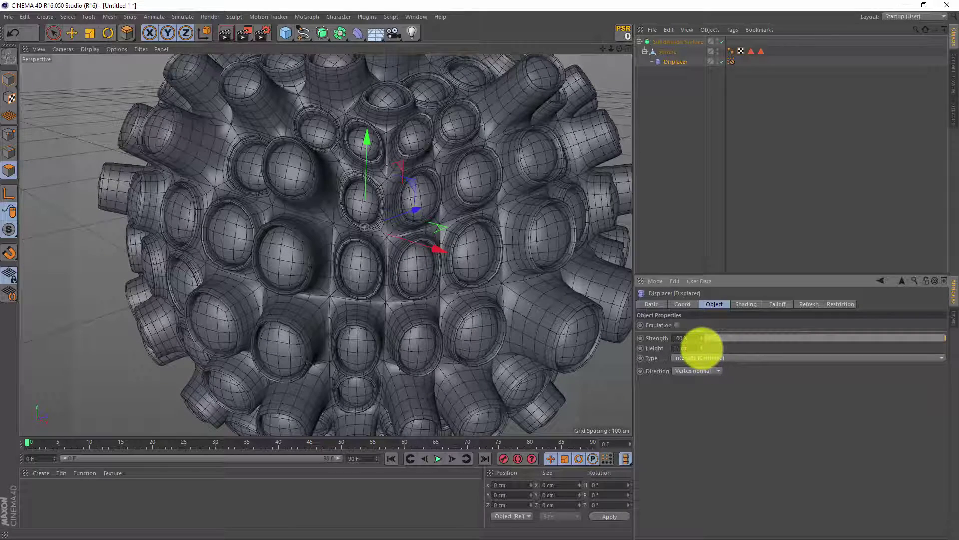
- Create a new material 'Mat' with a pure red colour
double_click(40, 498)
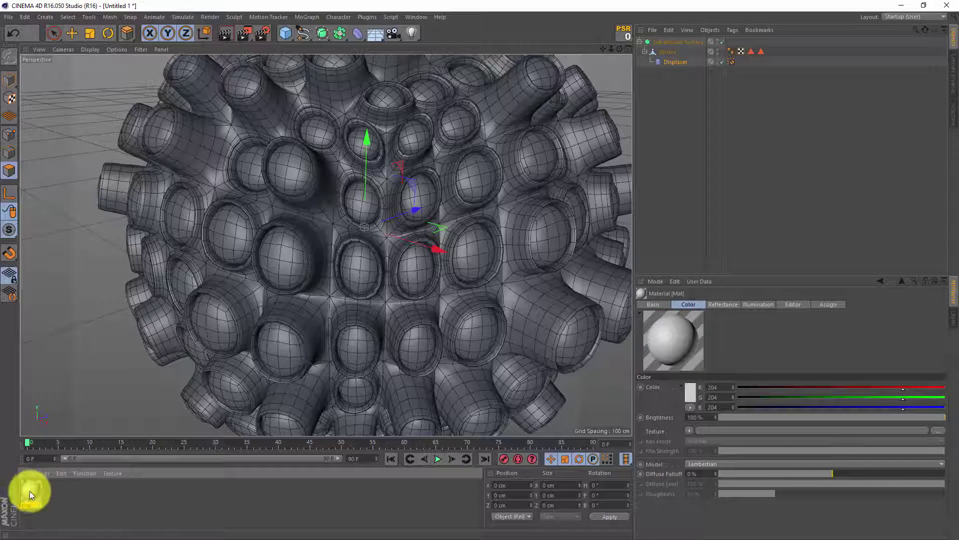
double_click(30, 492)
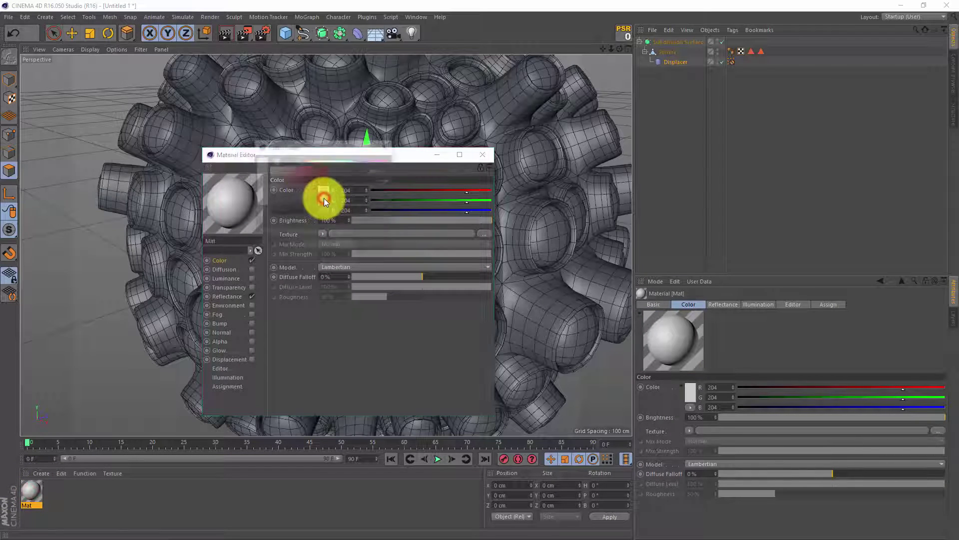
drag(275, 183, 342, 165)
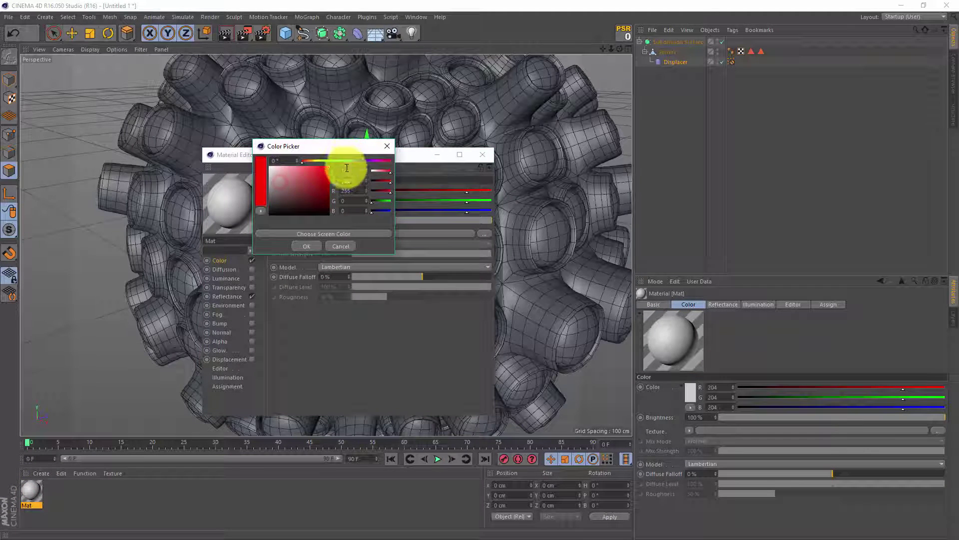
click(308, 247)
- Create 'Mat.1' with Color and Reflectance off and an orange 255/123/0 Luminance
double_click(80, 497)
double_click(32, 488)
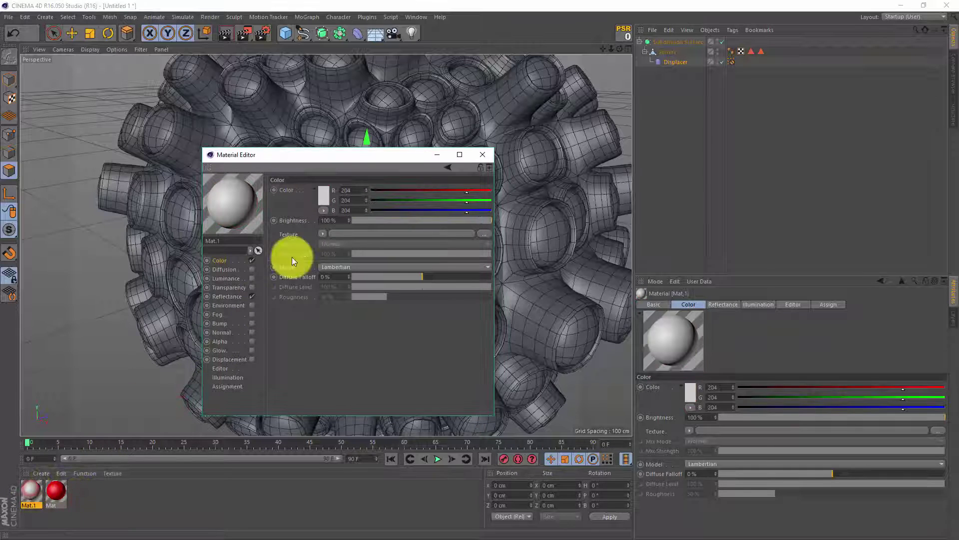
click(251, 259)
click(252, 297)
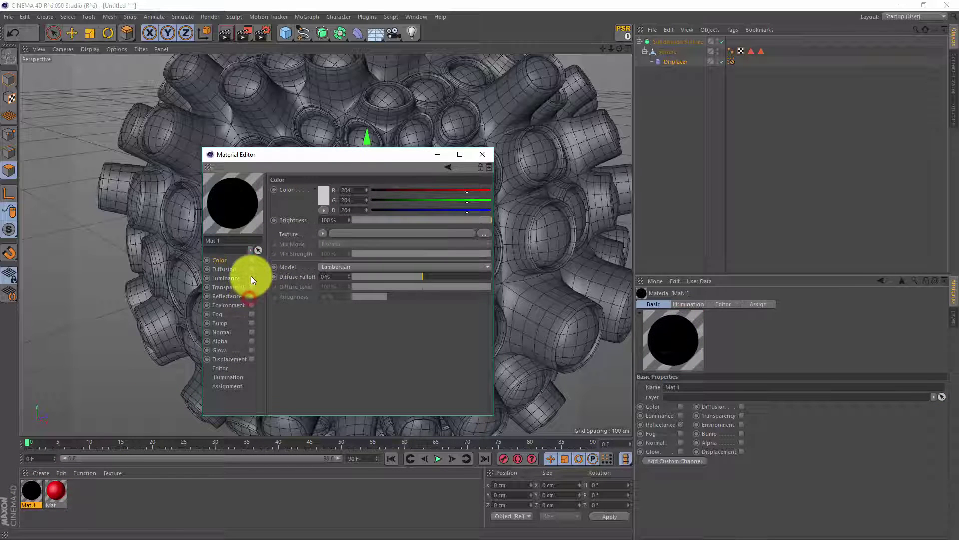
click(252, 278)
click(316, 202)
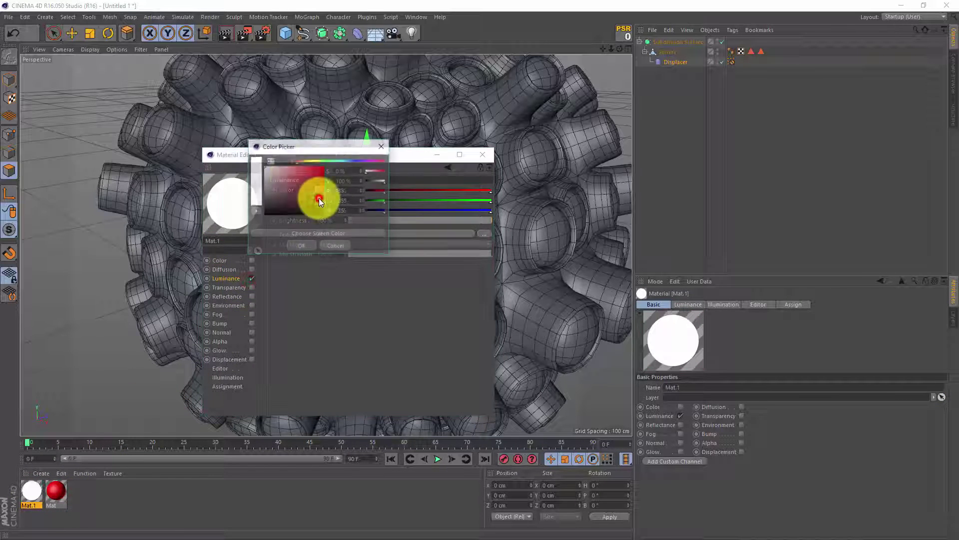
click(306, 160)
drag(304, 161, 302, 175)
click(301, 245)
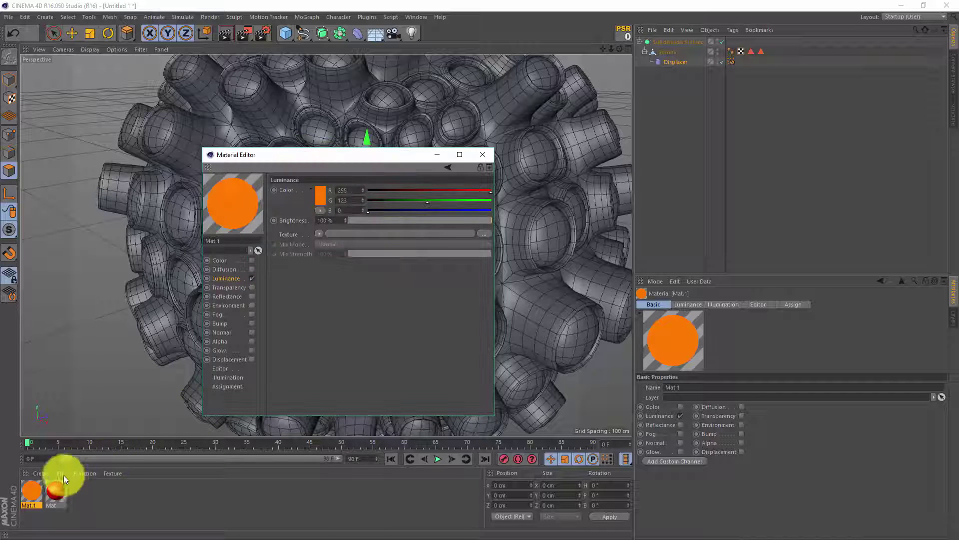
- Apply the red Mat to the sphere and the orange Mat.1 to the hole selection, then close the Material Editor
drag(559, 115, 665, 52)
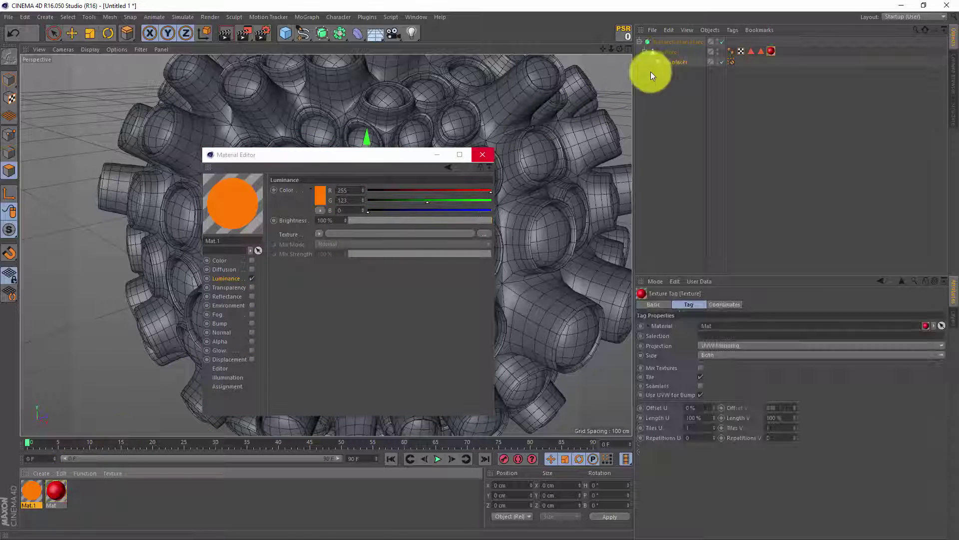
drag(31, 491, 777, 52)
drag(489, 93, 719, 334)
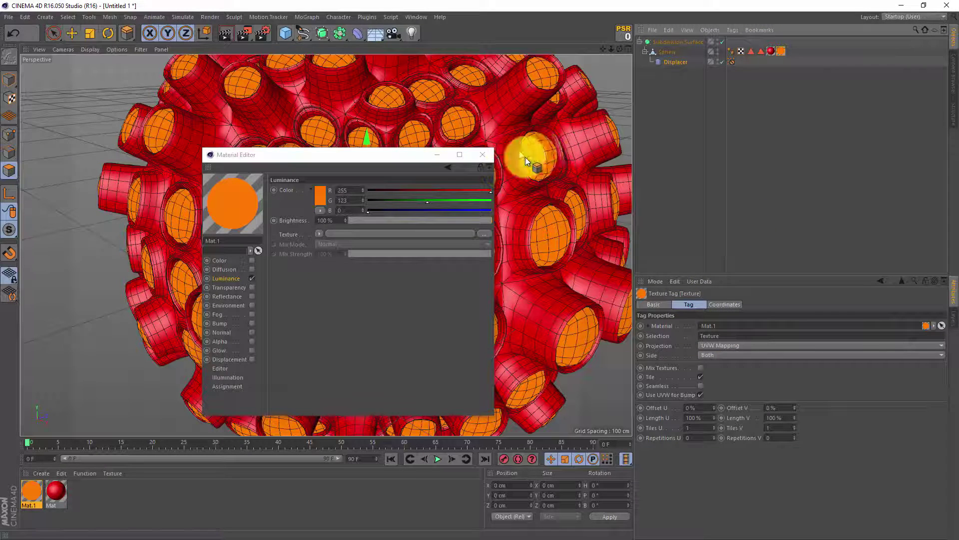
click(483, 154)
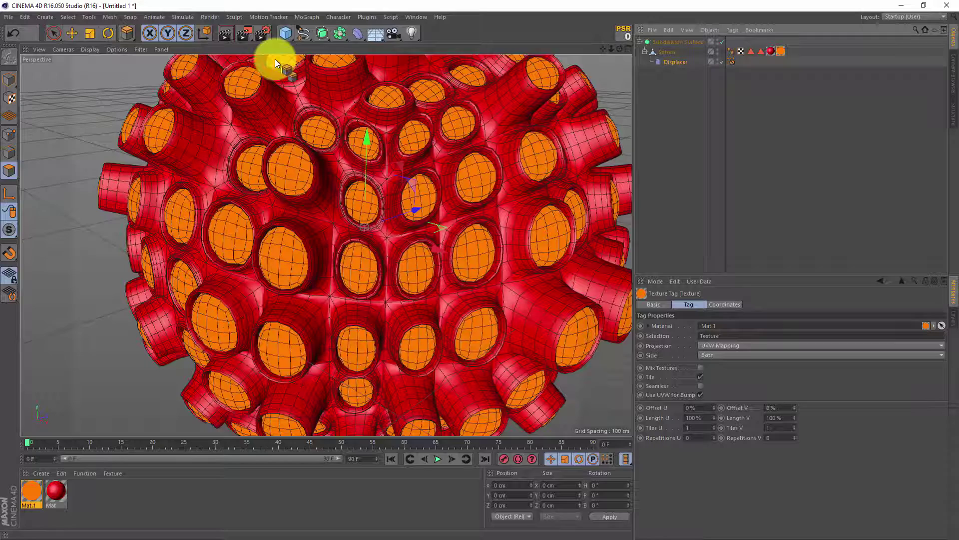
- Set the render output height to 720 in Render Settings
click(262, 36)
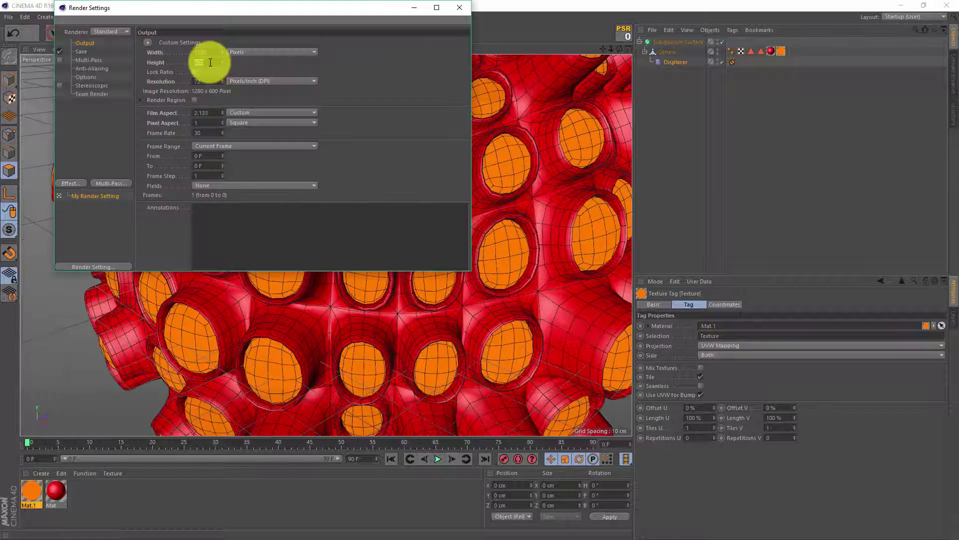
key(BackSpace)
text(720)
key(Return)
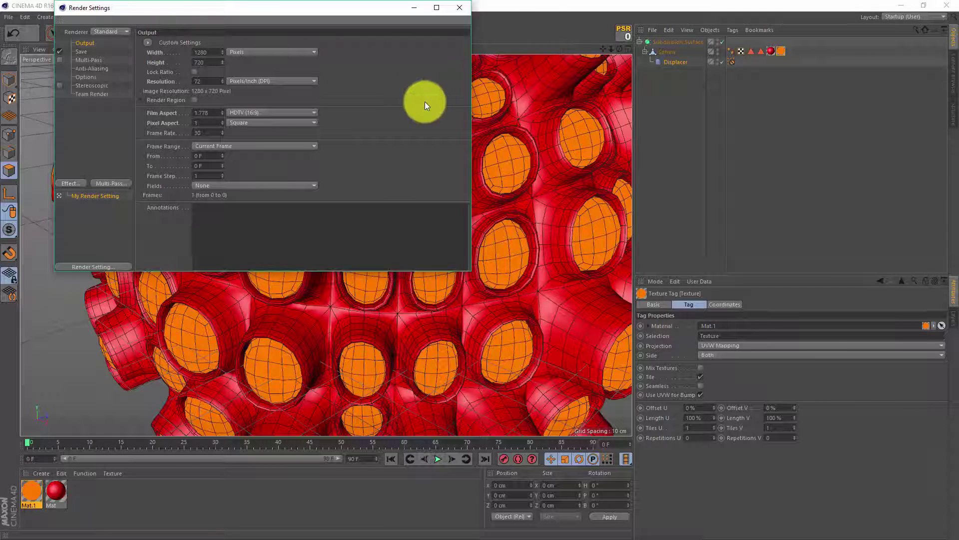
- Switch to the Physical renderer and add Ambient Occlusion with a 10 cm maximum ray length
click(111, 31)
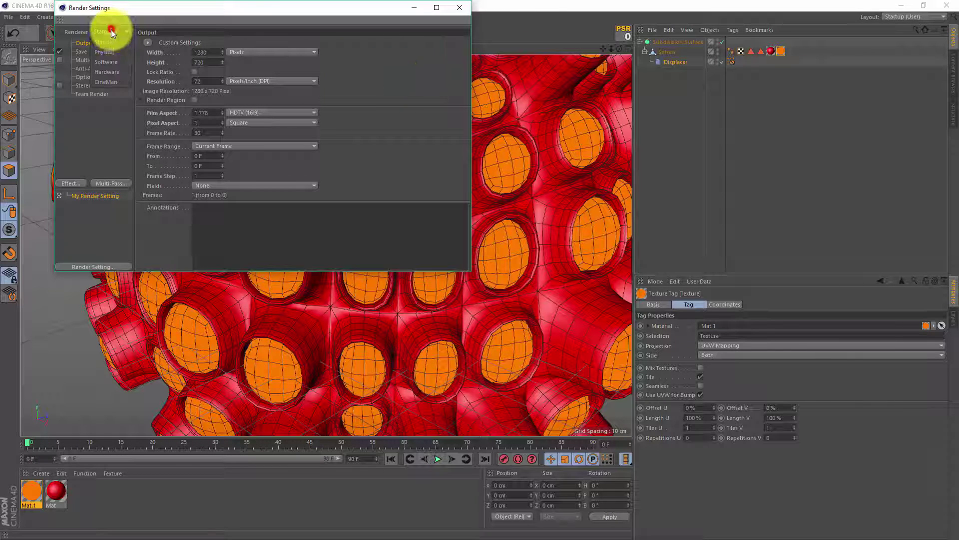
click(116, 50)
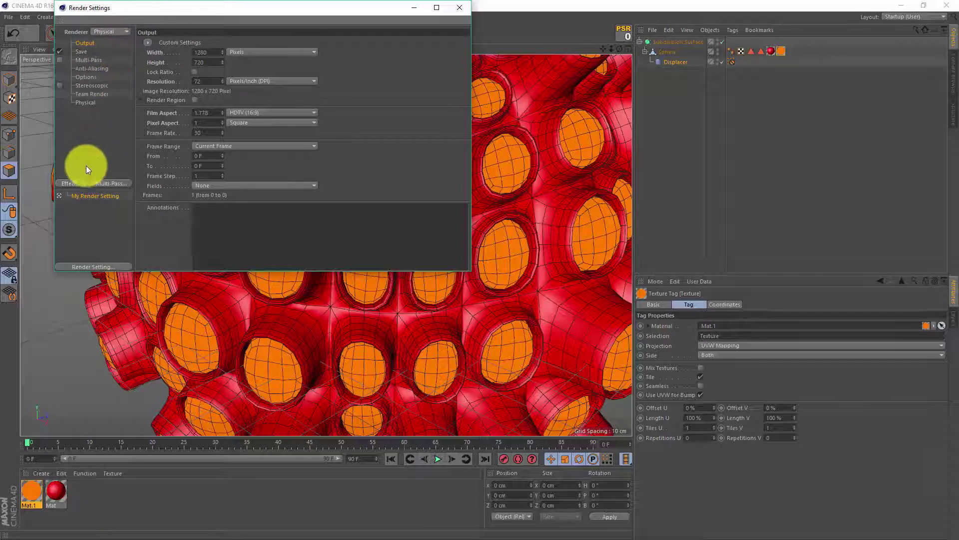
click(73, 183)
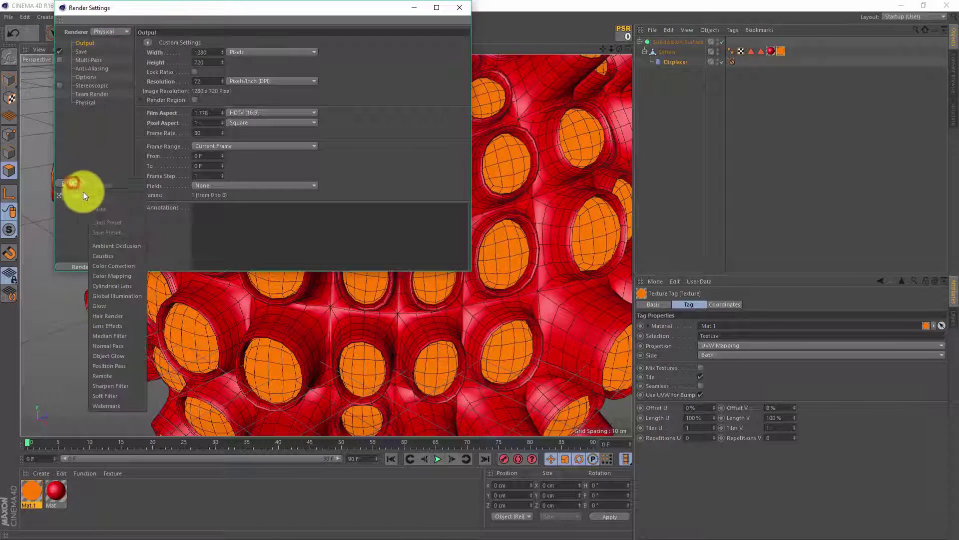
click(116, 245)
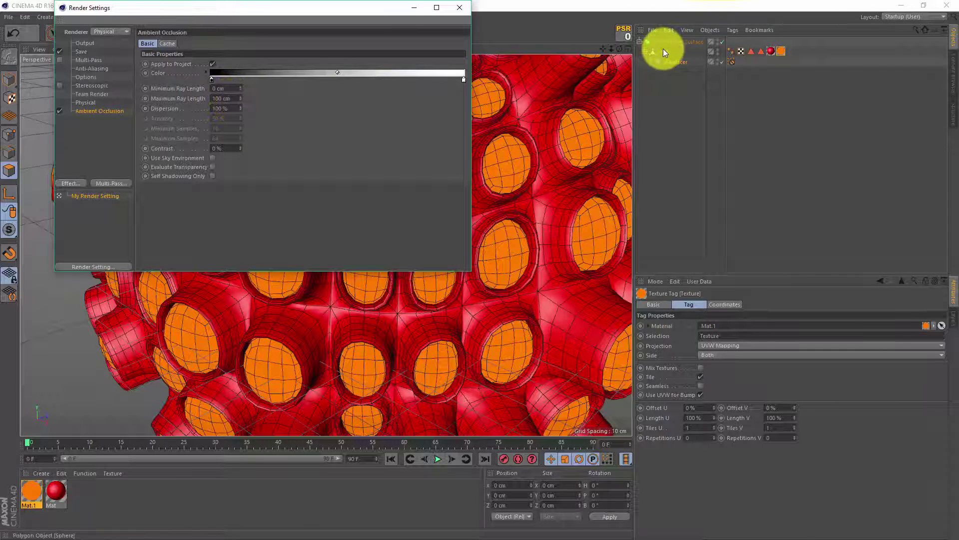
click(225, 97)
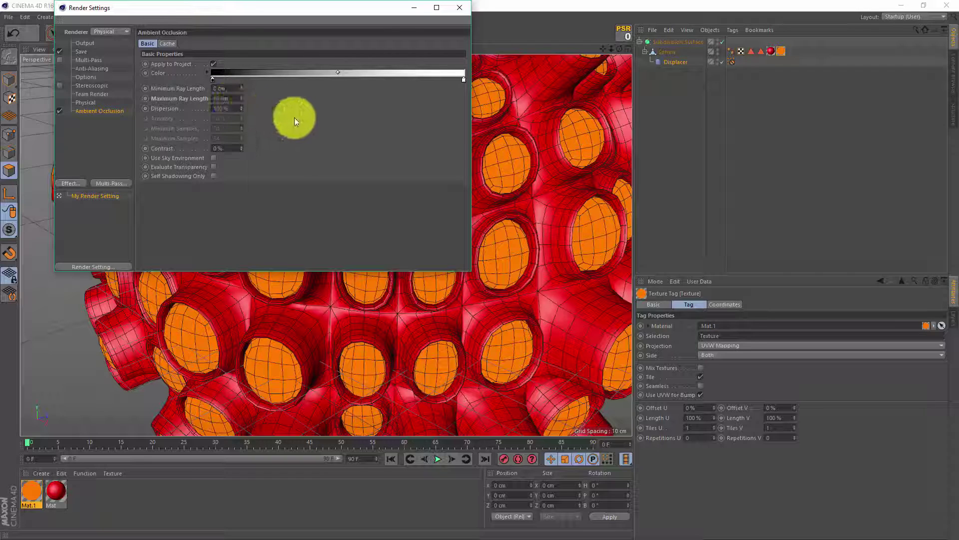
- Set the render output file to DisSphere in the Render folder
click(83, 51)
click(461, 61)
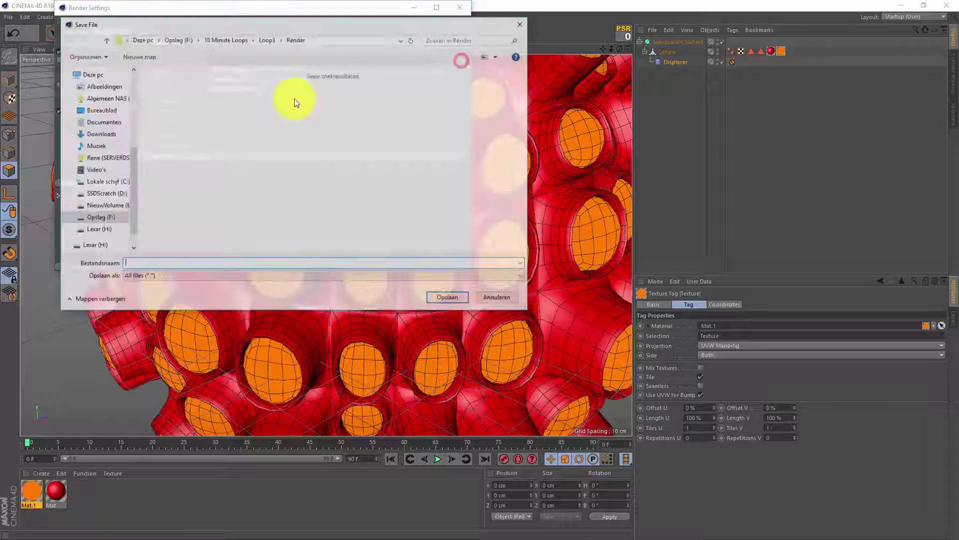
click(148, 262)
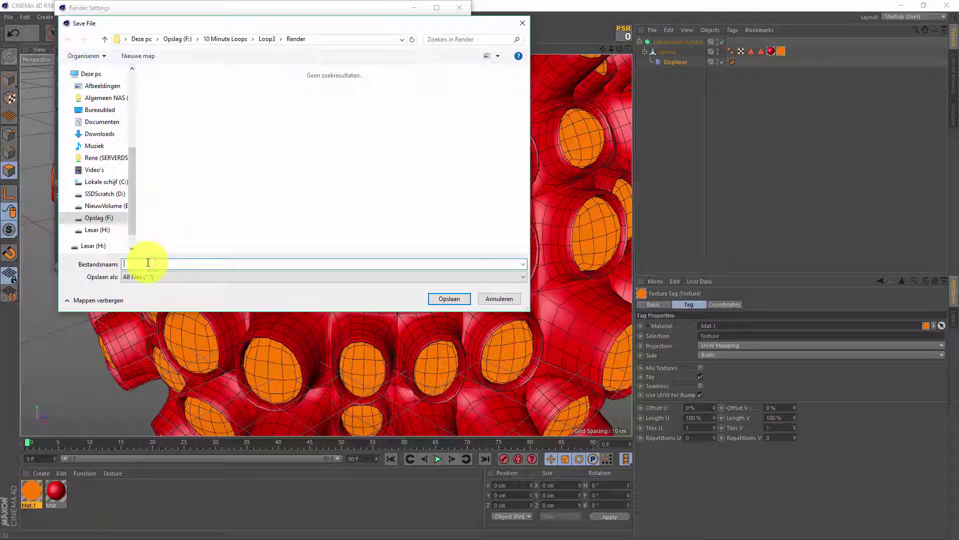
text(UhsSphere)
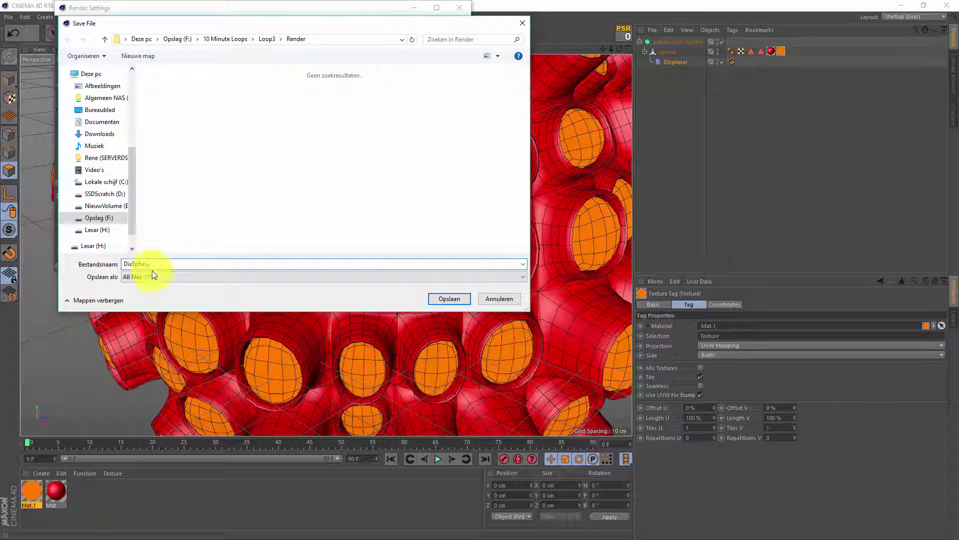
click(446, 299)
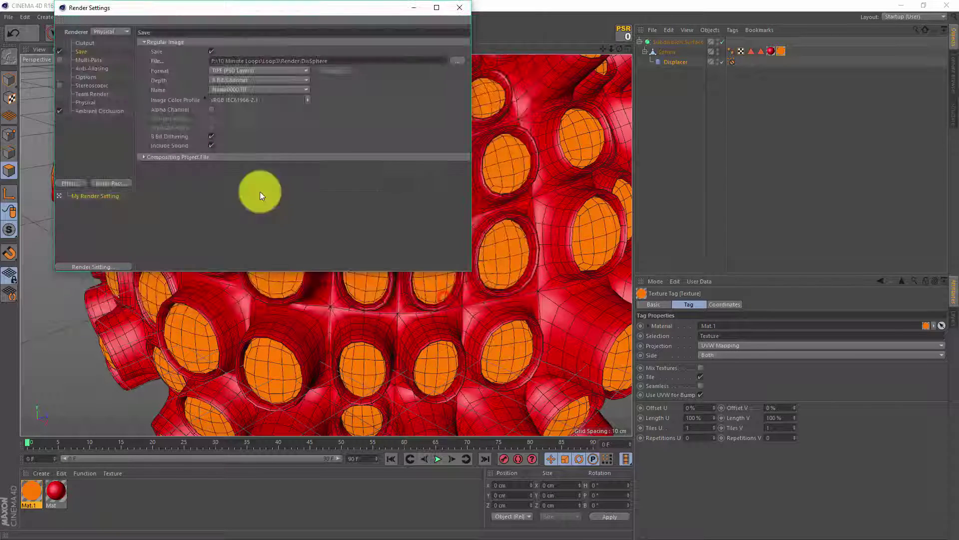
- Lengthen the scene to 240 frames, render frames 1 to 240, and close Render Settings
click(350, 456)
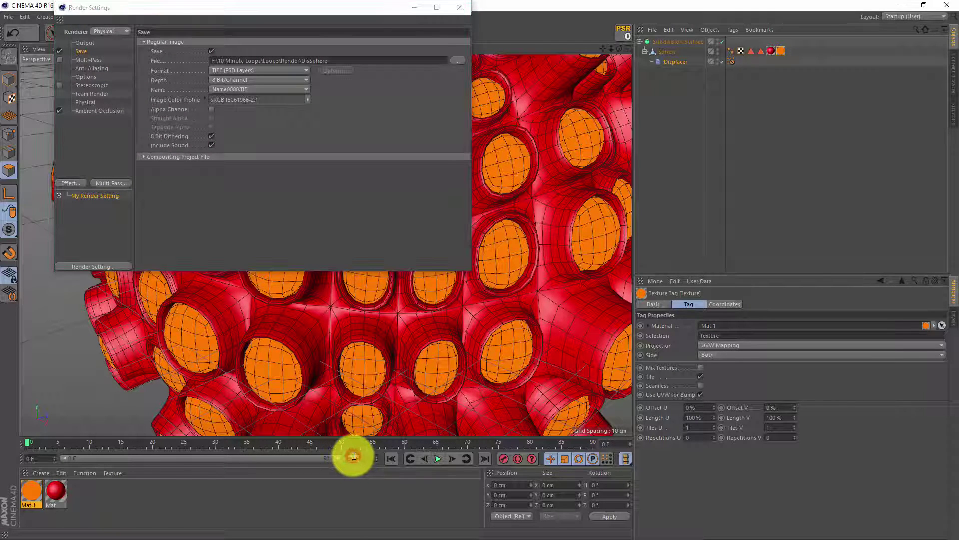
text(240)
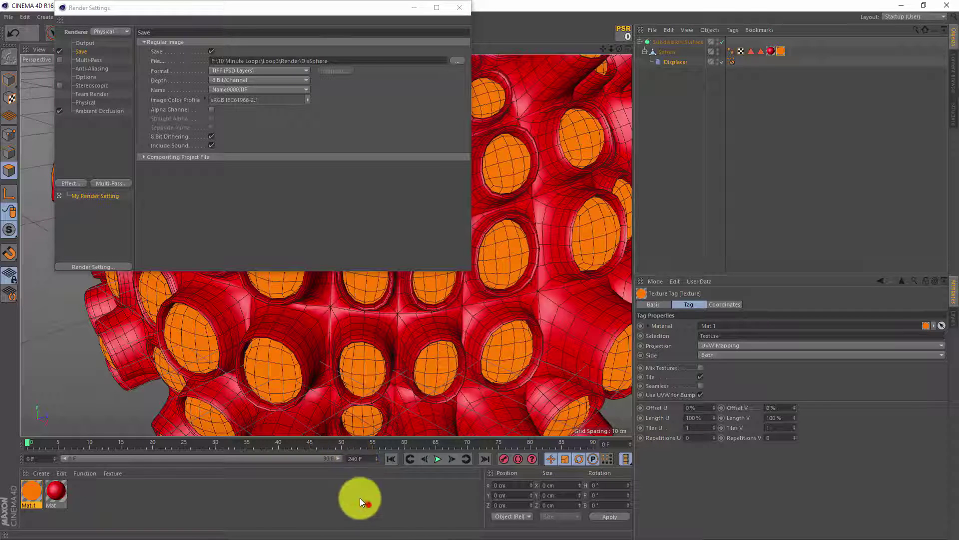
key(Return)
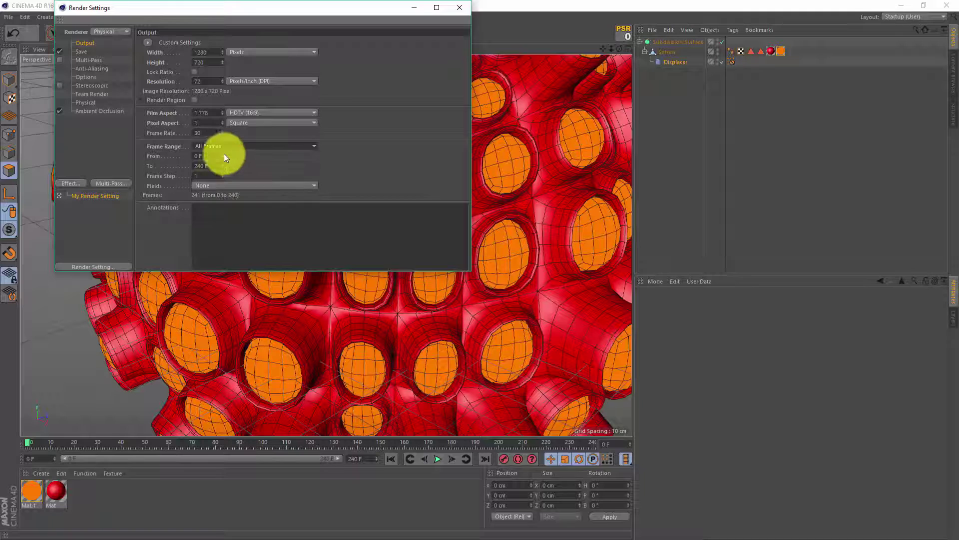
click(223, 155)
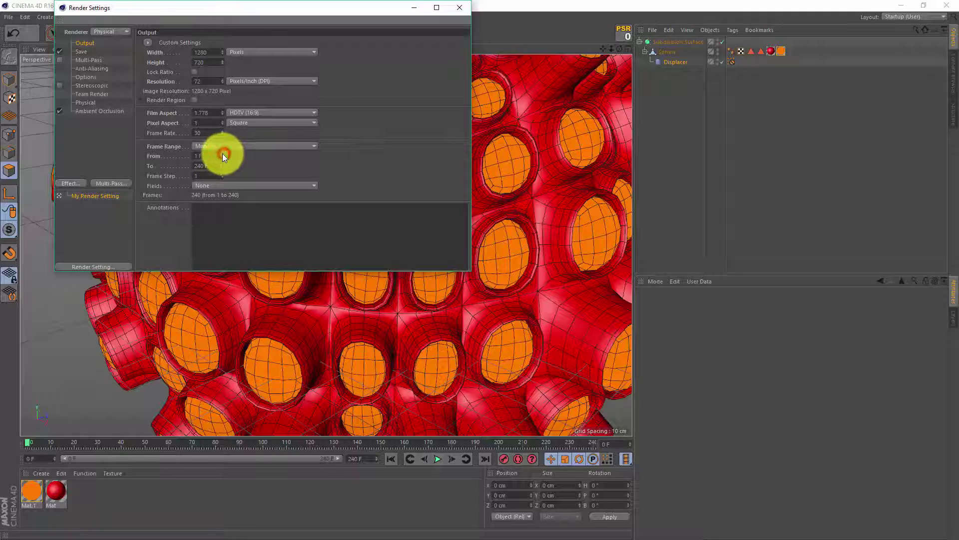
click(460, 9)
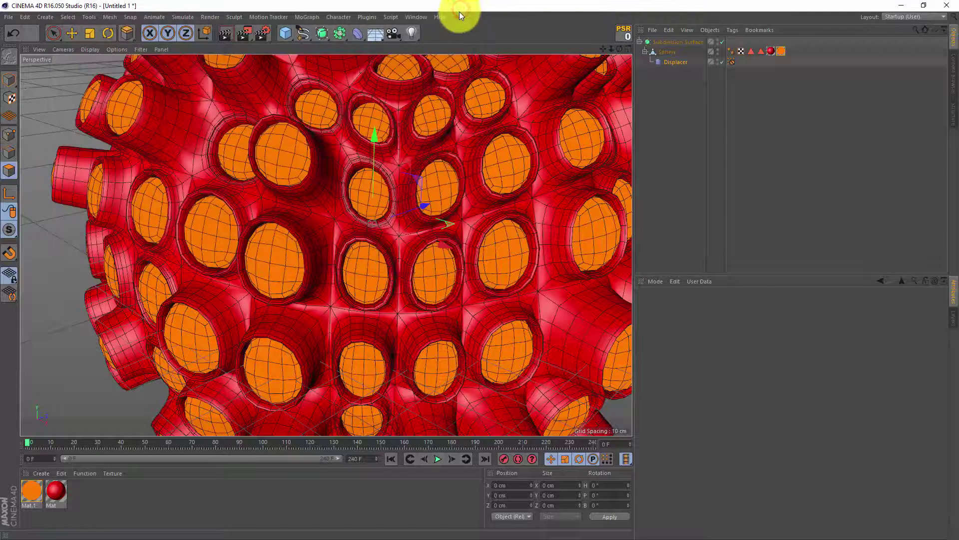
- At frame 15, raise the Displacer's Height to about 18 cm and keyframe it
click(28, 443)
drag(46, 443, 64, 444)
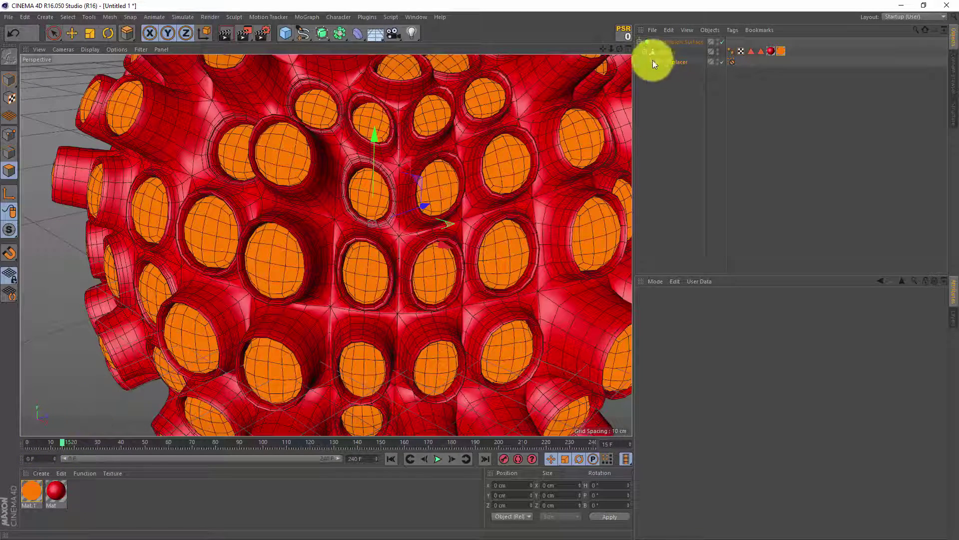
click(676, 61)
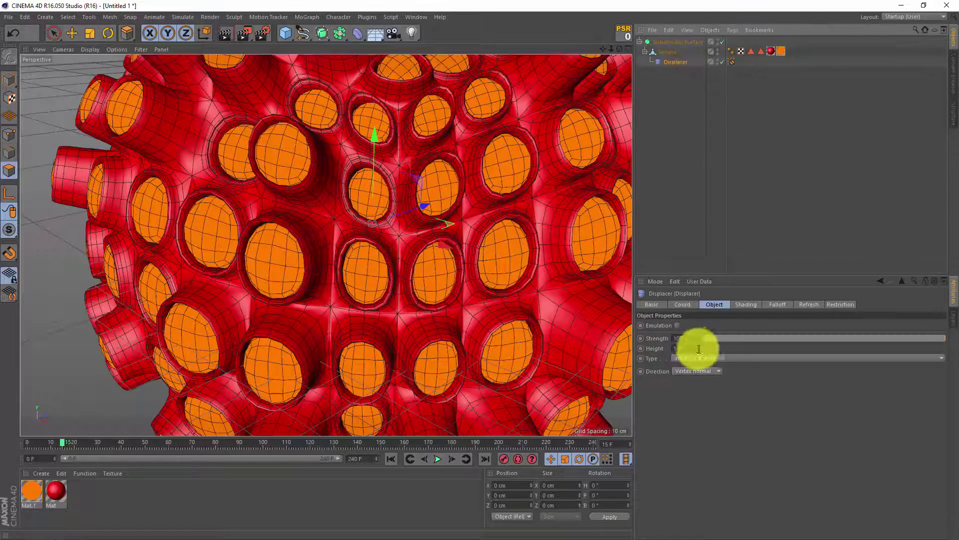
drag(699, 349, 701, 347)
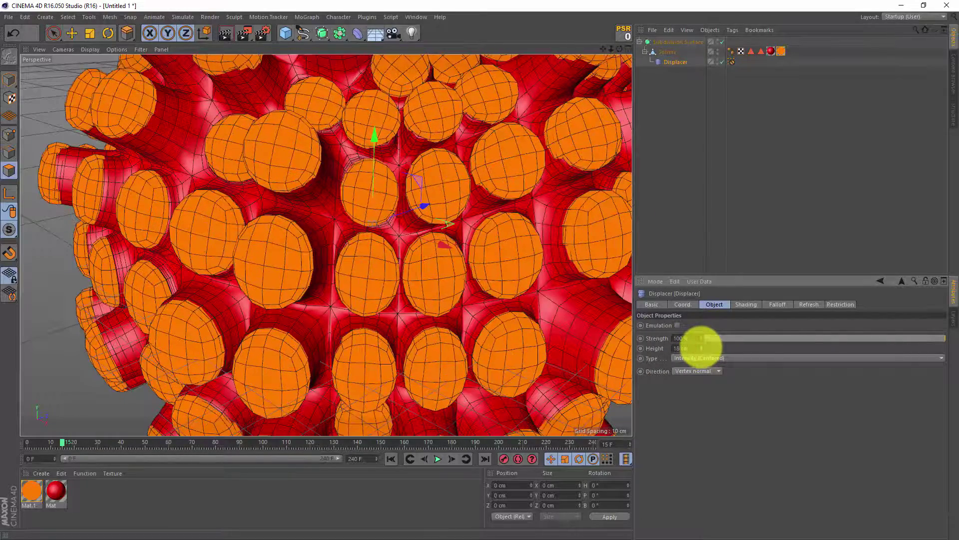
scroll(464, 202, down, 10)
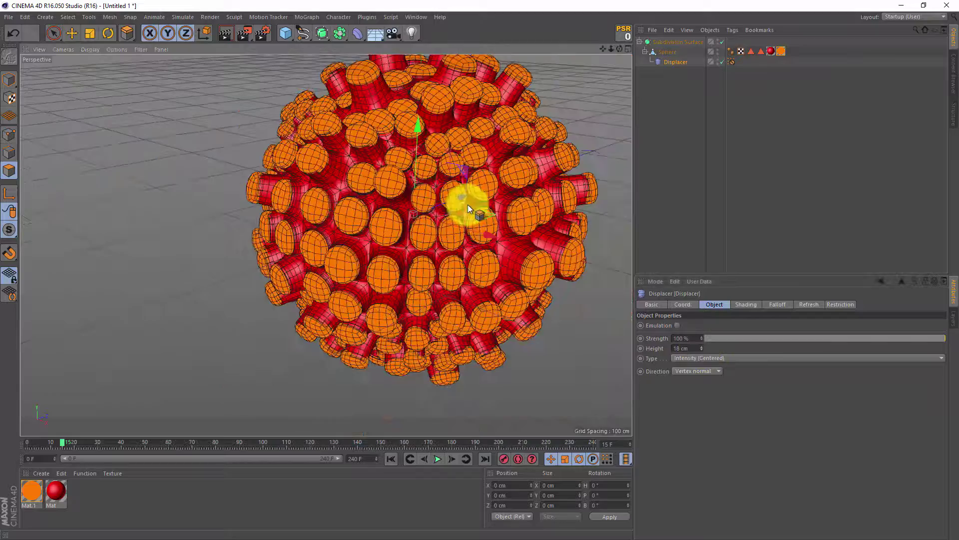
alt+drag(472, 205, 607, 310)
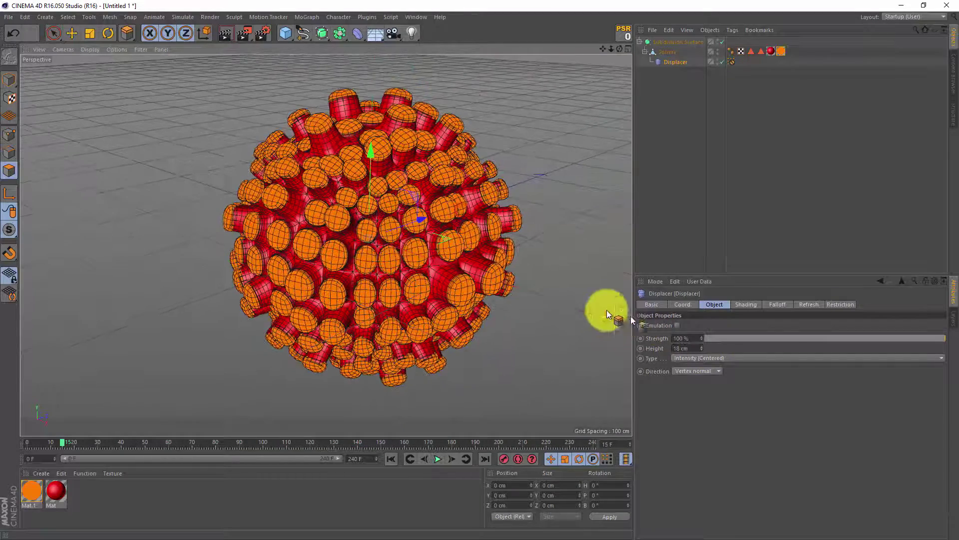
ctrl+click(642, 348)
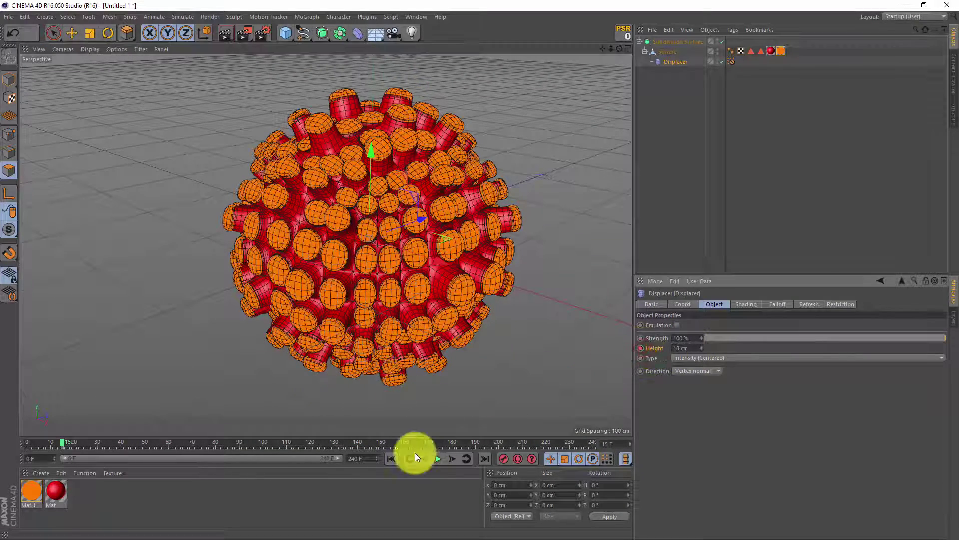
- At frame 12, lower the Displacer Height to 3 cm and preview the growth to frame 15
click(427, 457)
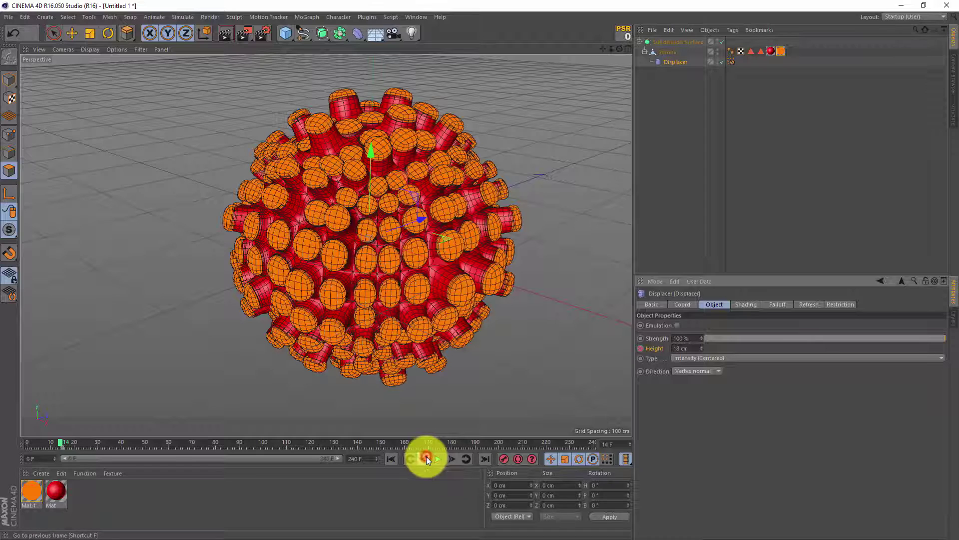
click(426, 457)
click(426, 457)
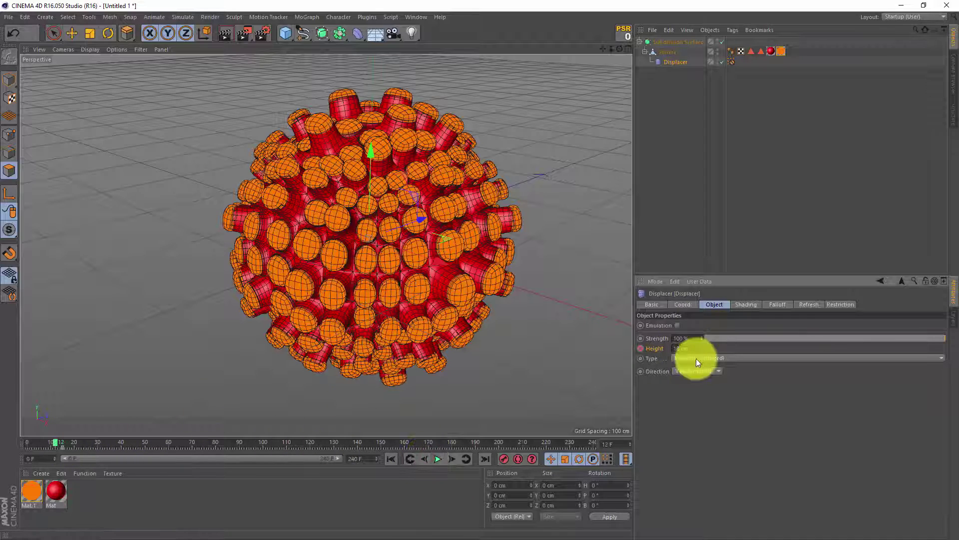
drag(703, 347, 553, 318)
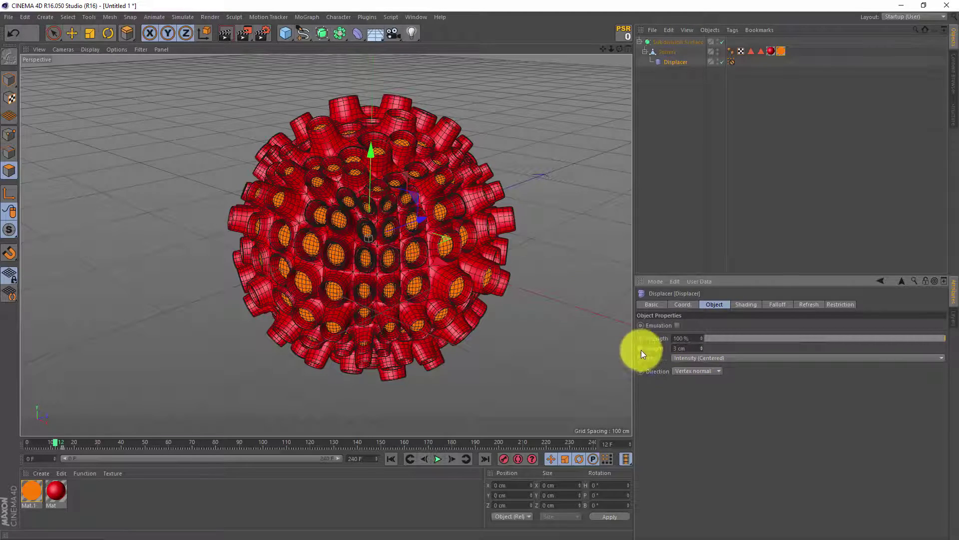
click(57, 441)
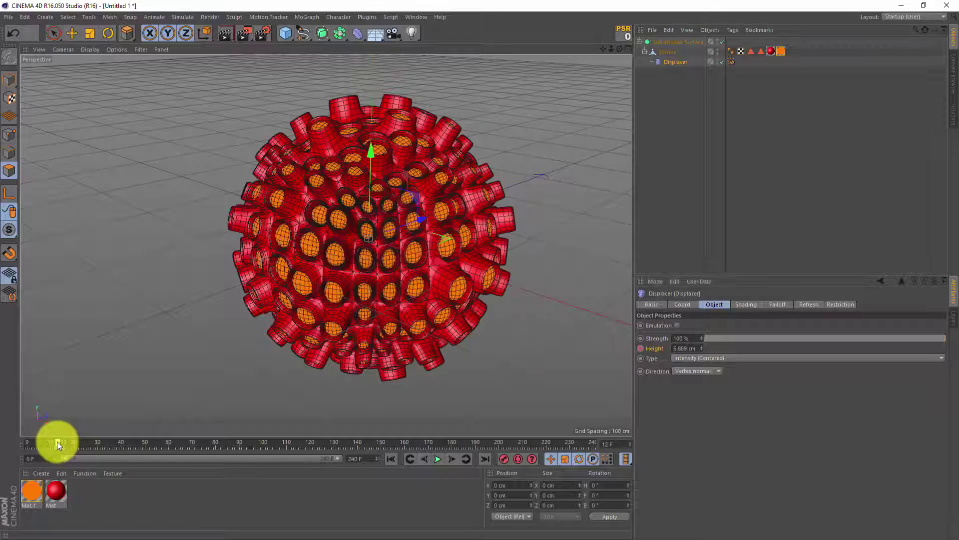
drag(59, 441, 62, 442)
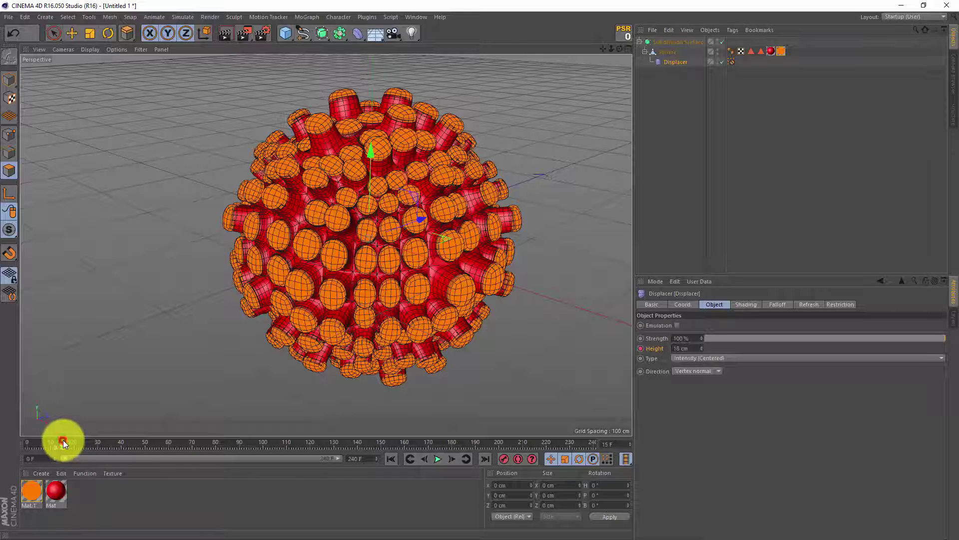
- At frame 20, set the Displacer Height to 3 cm, then deselect everything
drag(72, 444, 73, 444)
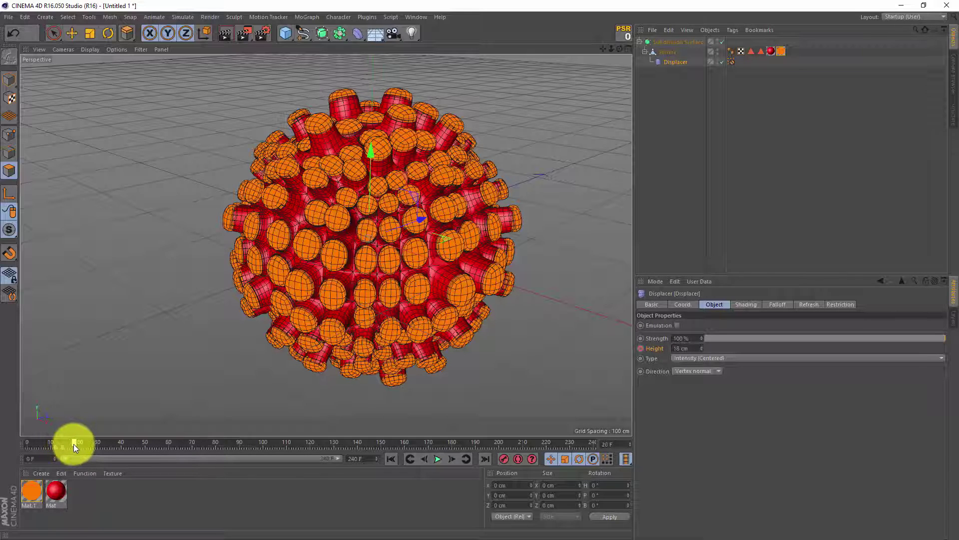
click(680, 349)
text(3)
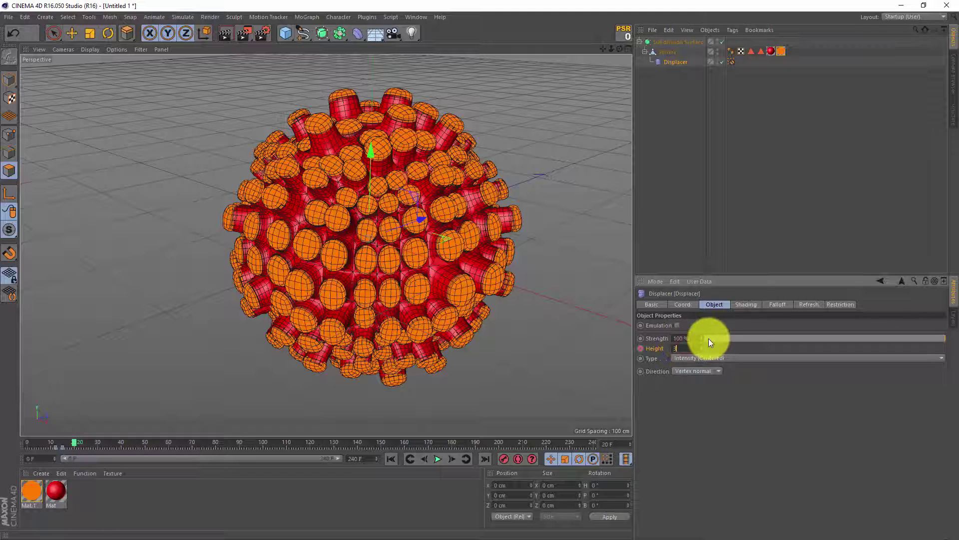
key(Return)
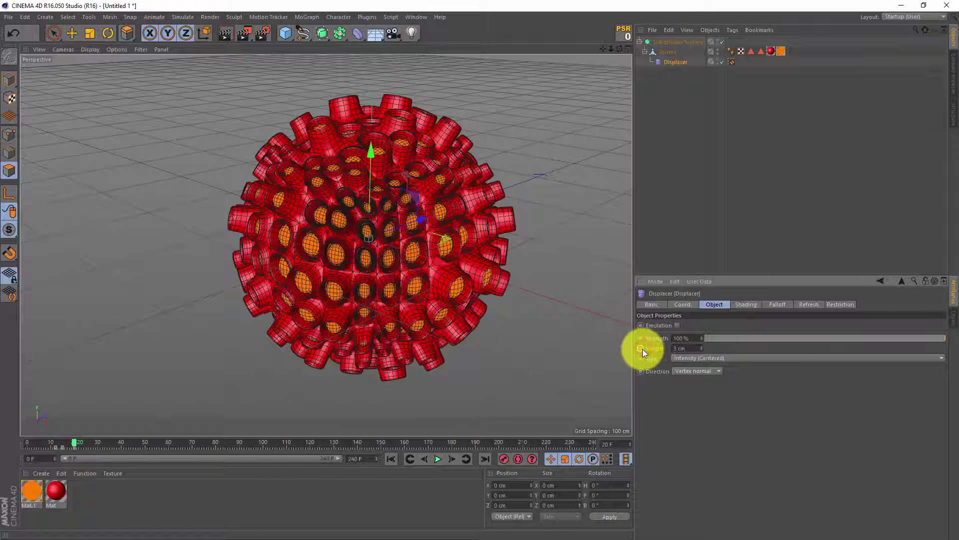
key(ctrl+d)
click(900, 15)
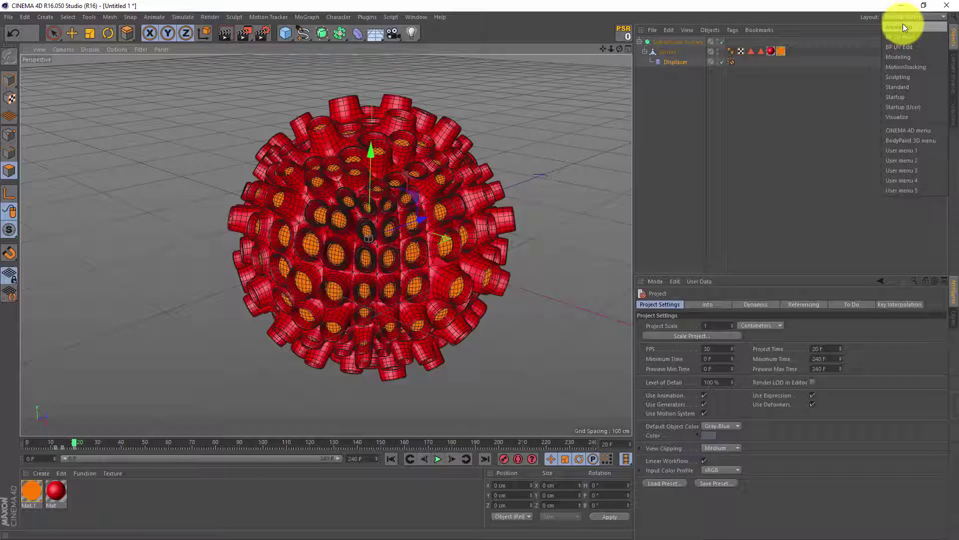
- In the Animation layout, move the Displacer Height key from frame 20 to frame 30
click(903, 25)
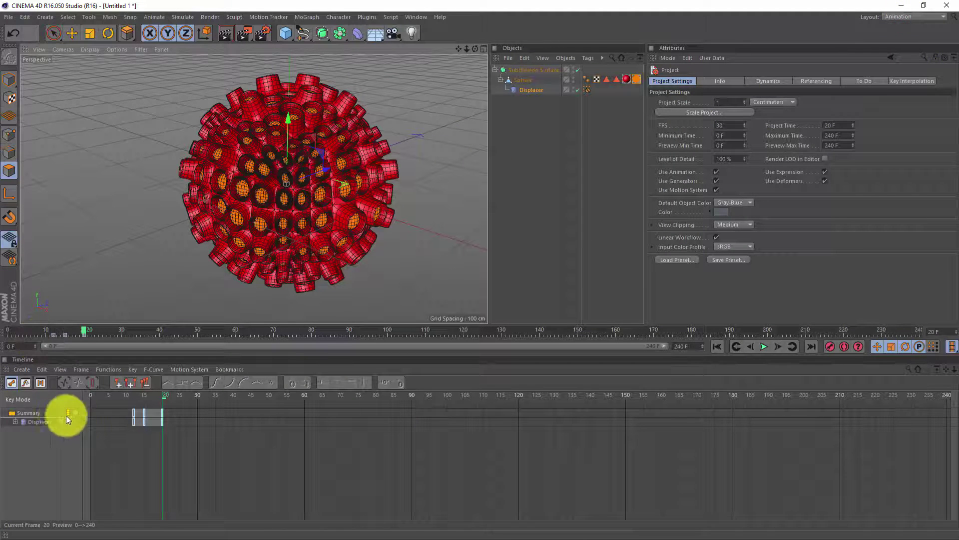
click(43, 422)
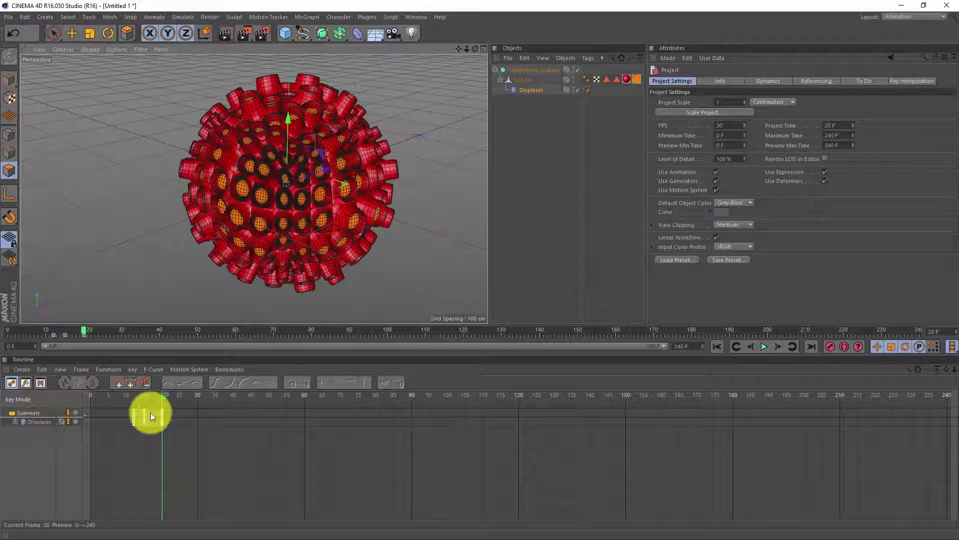
drag(168, 398, 92, 400)
drag(150, 415, 135, 422)
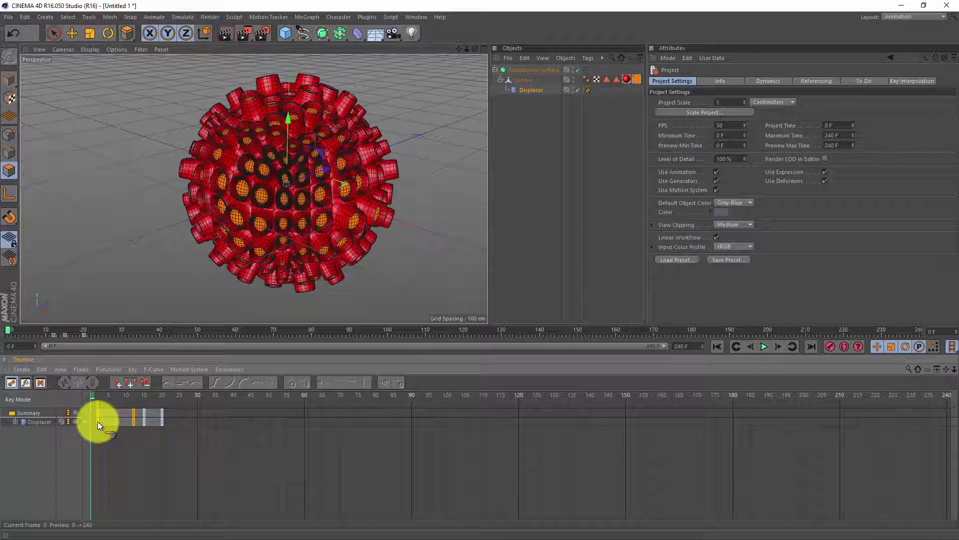
middle_drag(94, 421, 253, 423)
click(264, 421)
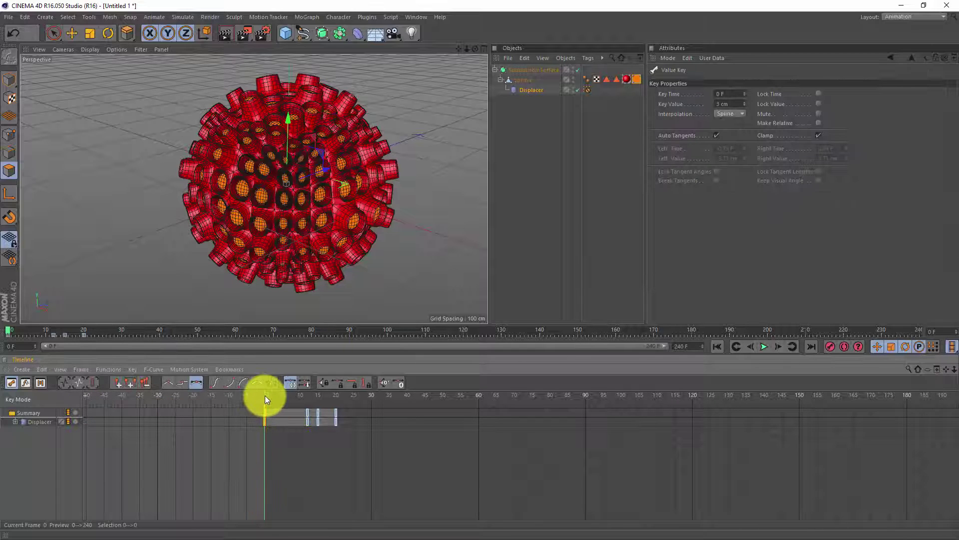
drag(271, 397, 375, 402)
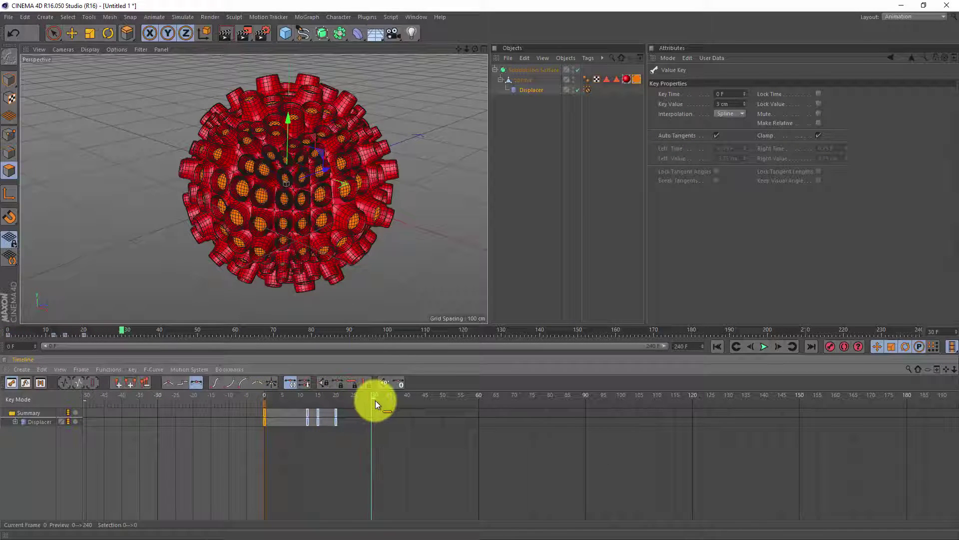
click(337, 422)
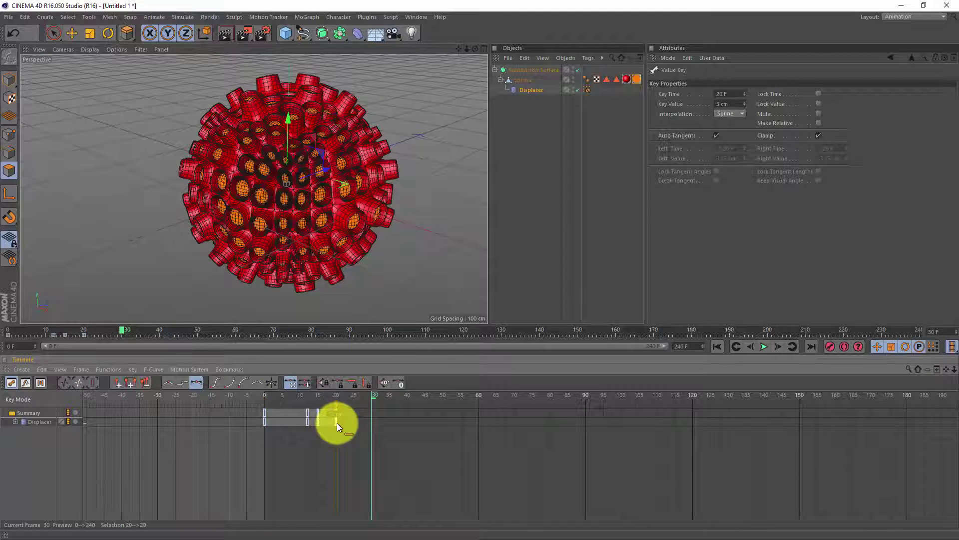
mouse_move(369, 424)
mouse_down()
mouse_move(329, 395)
mouse_move(297, 397)
mouse_move(343, 401)
mouse_move(344, 390)
mouse_up()
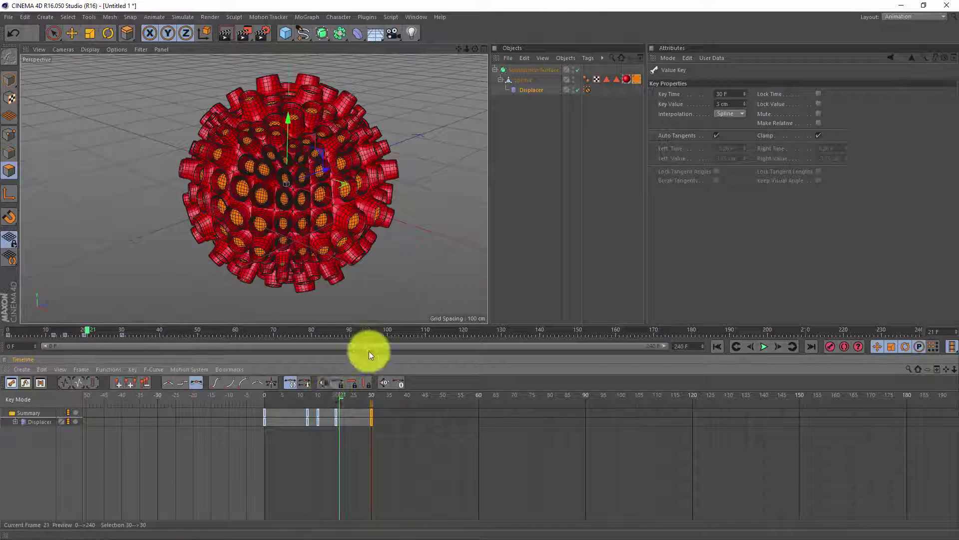
- Set the Height track's After behaviour to Repeat with 55 repetitions
click(40, 421)
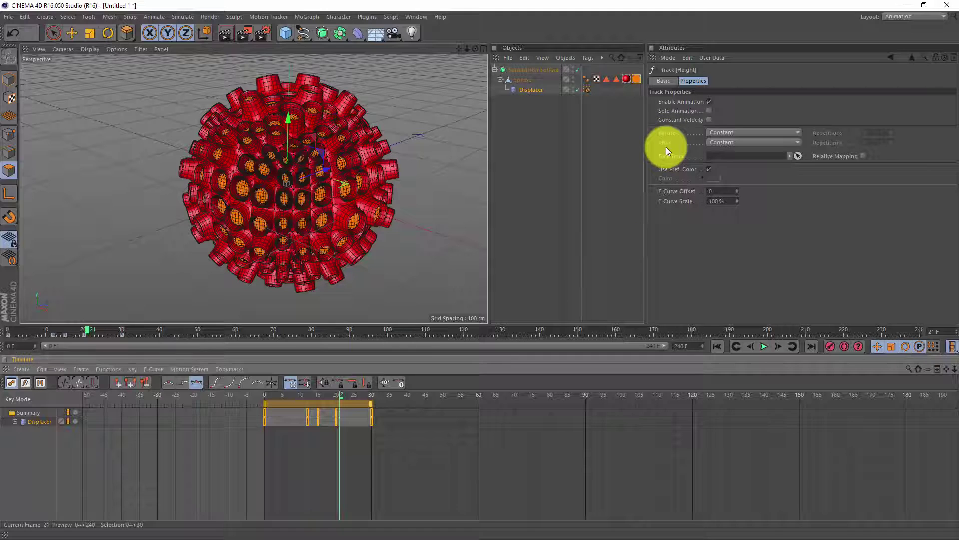
click(735, 143)
click(732, 182)
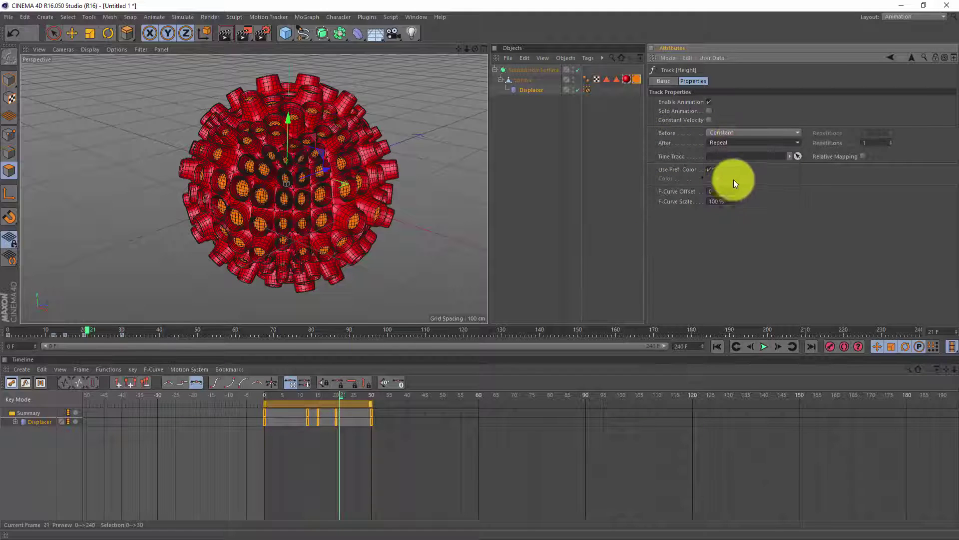
click(891, 142)
text(55)
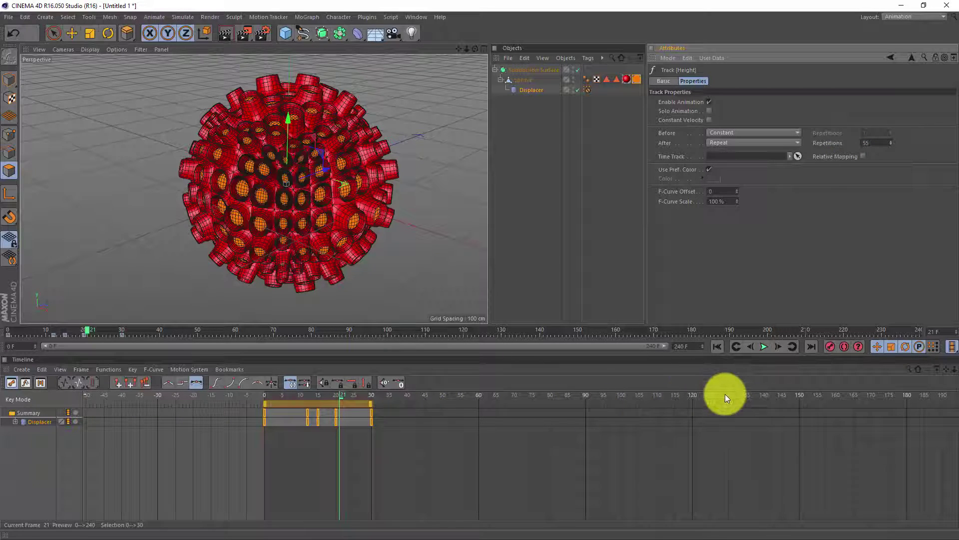
click(899, 17)
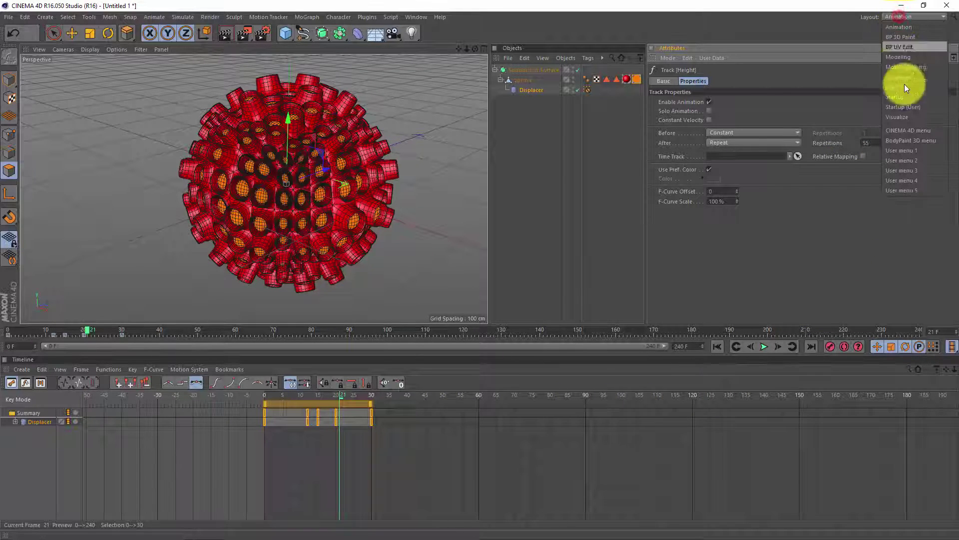
- Back in Startup layout, add a Circle spline on the XZ plane with about 531 cm radius
click(910, 97)
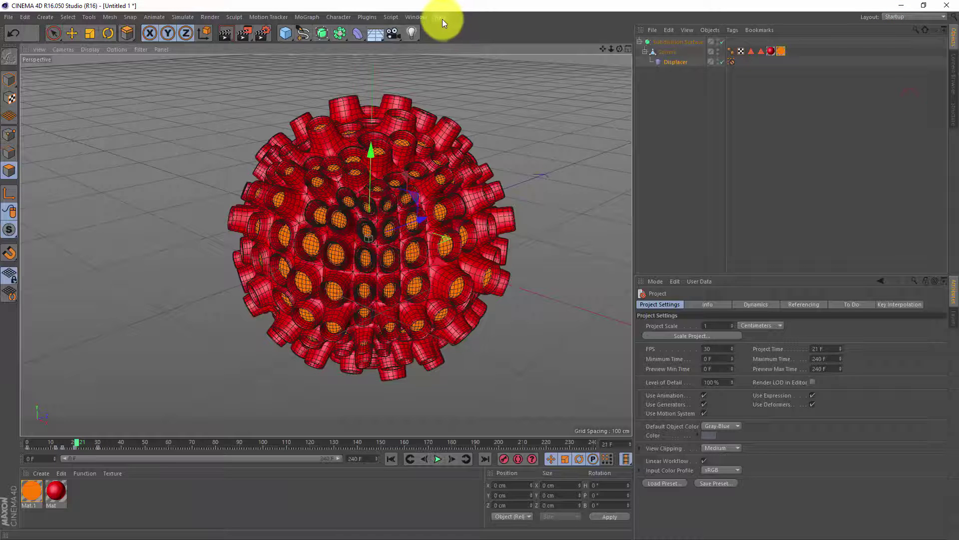
click(302, 32)
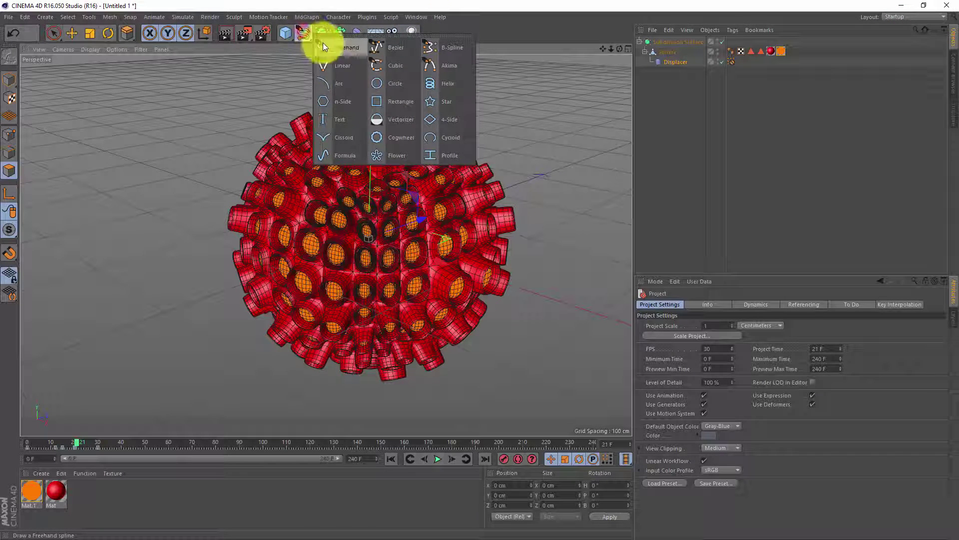
click(395, 84)
click(723, 373)
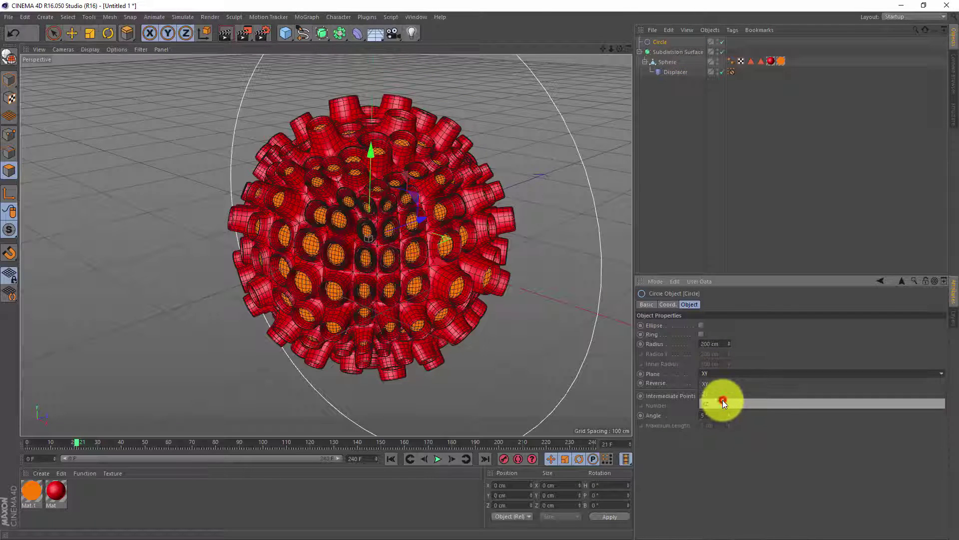
click(723, 402)
double_click(714, 343)
text(250)
key(Return)
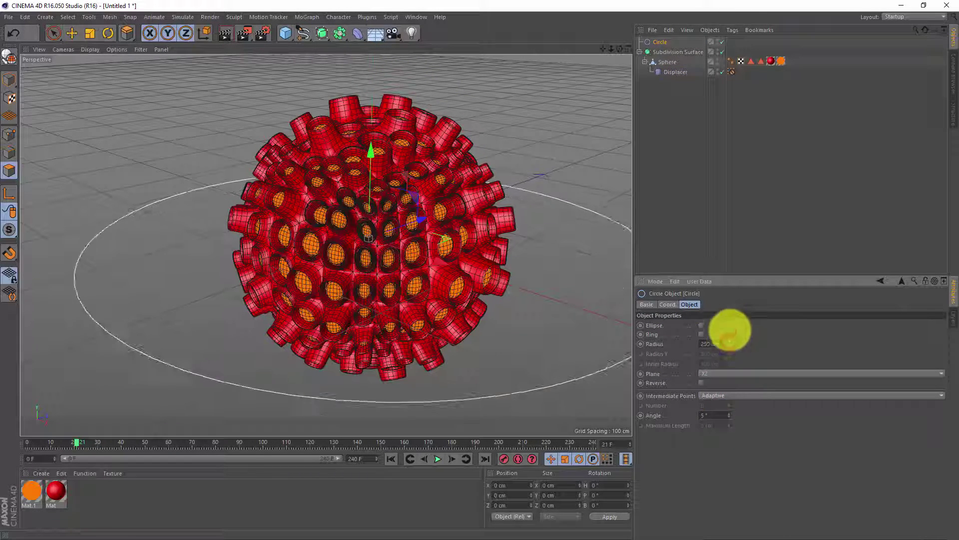
drag(729, 343, 727, 343)
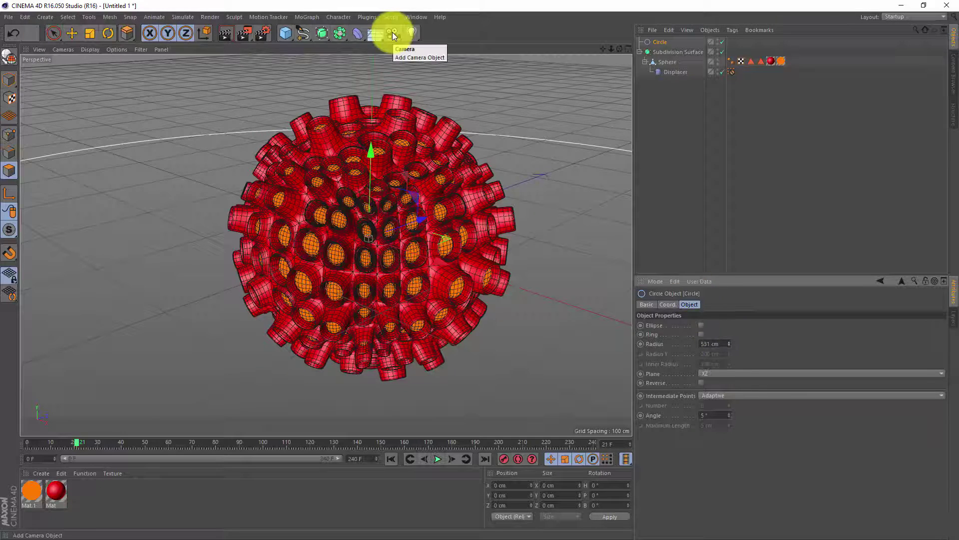
- Add a camera with an Align to Spline tag following the Circle path
drag(392, 32, 440, 47)
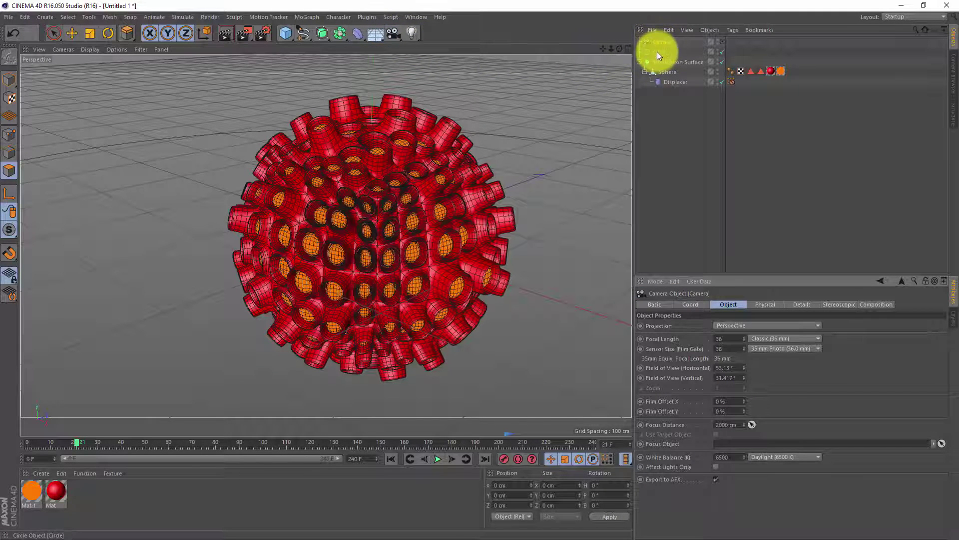
right_click(664, 40)
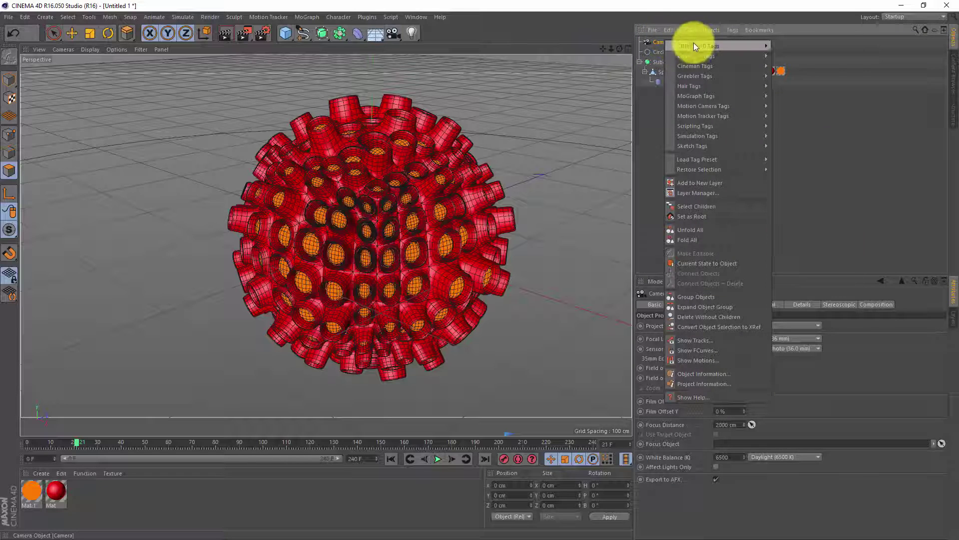
mouse_move(695, 45)
click(815, 54)
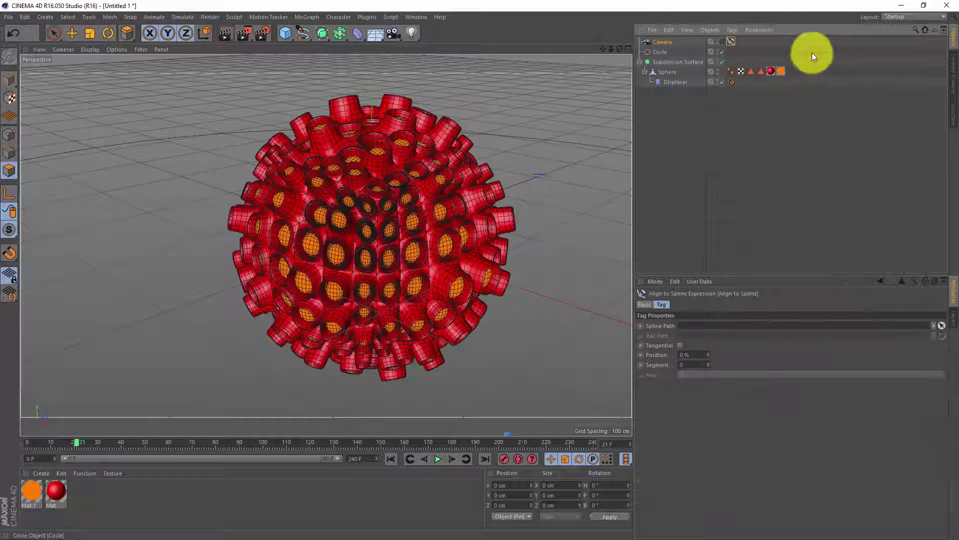
drag(660, 52, 702, 329)
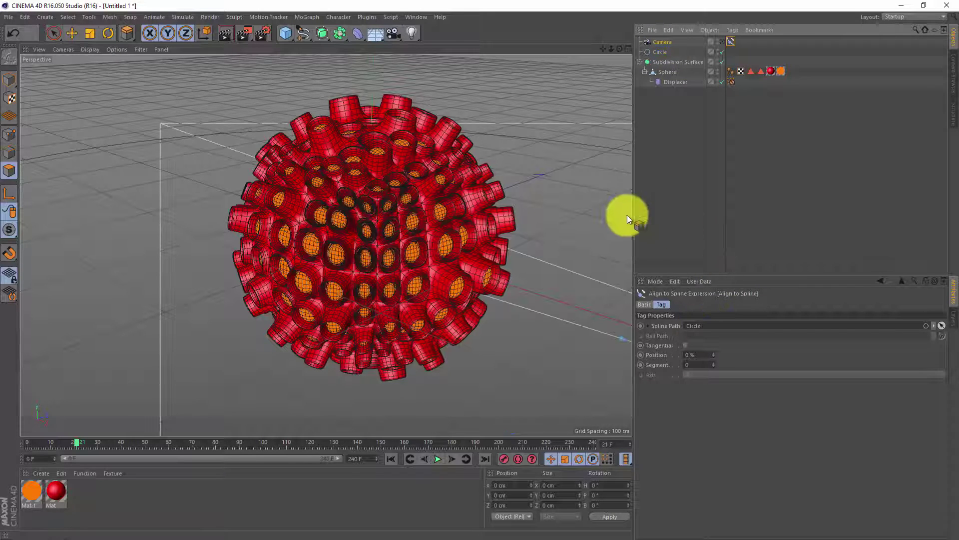
key(h)
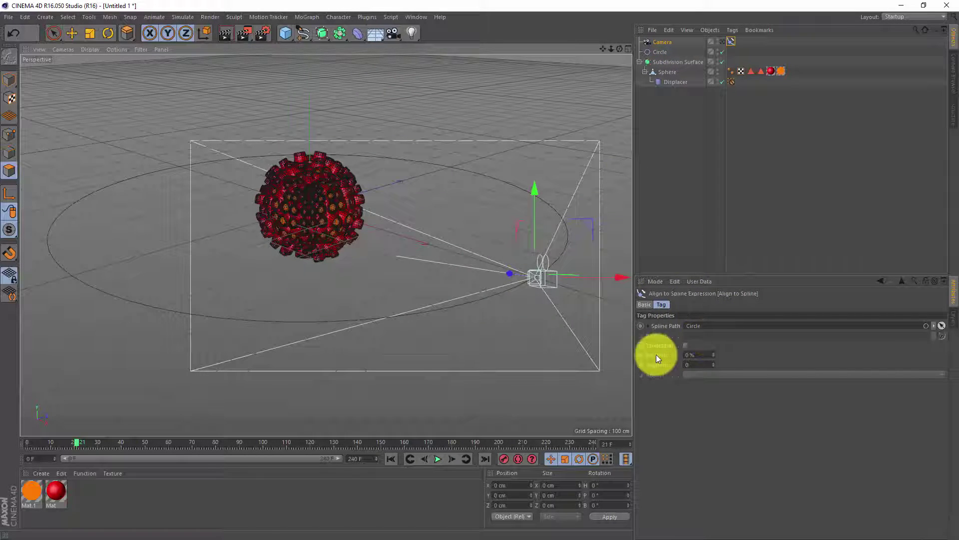
drag(715, 352, 693, 150)
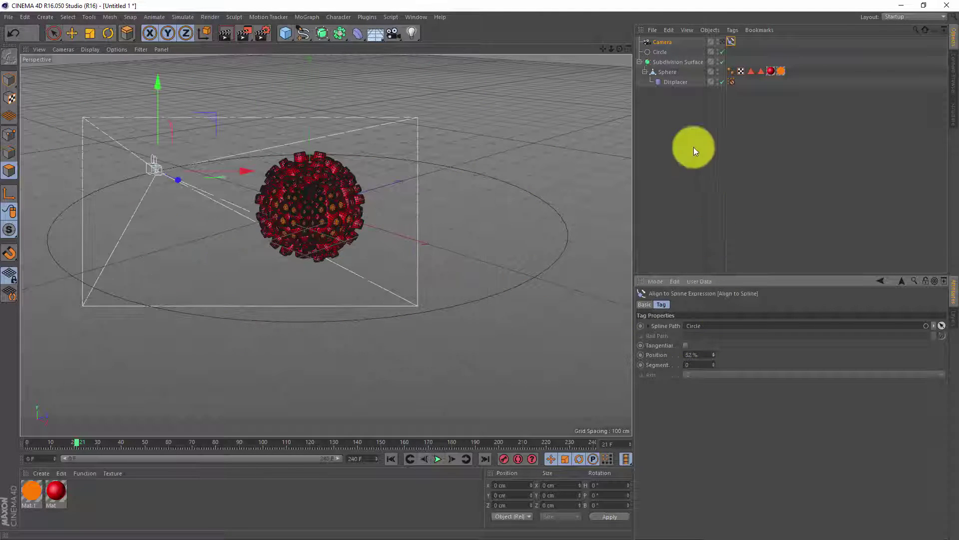
- Give the camera a Target tag with the Sphere as its target object
right_click(667, 42)
mouse_move(701, 46)
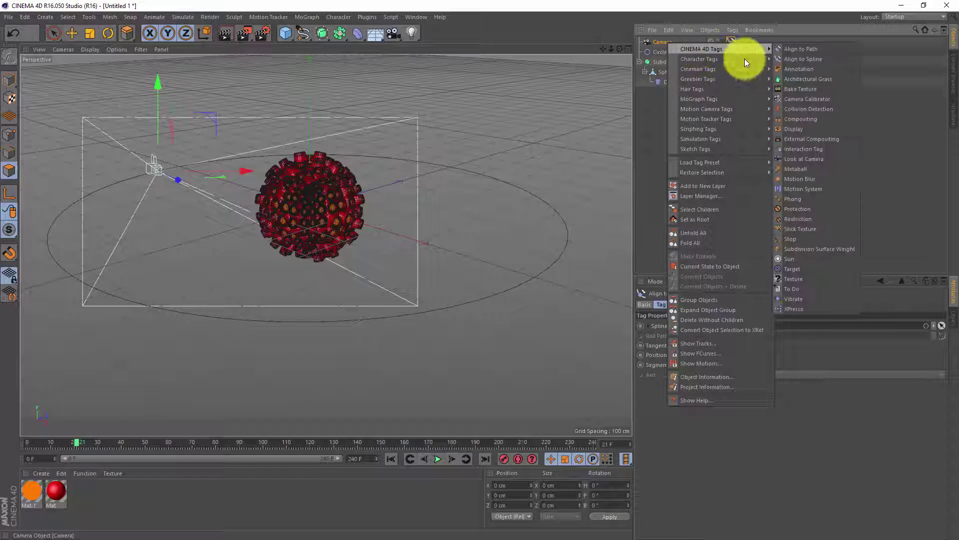
click(816, 268)
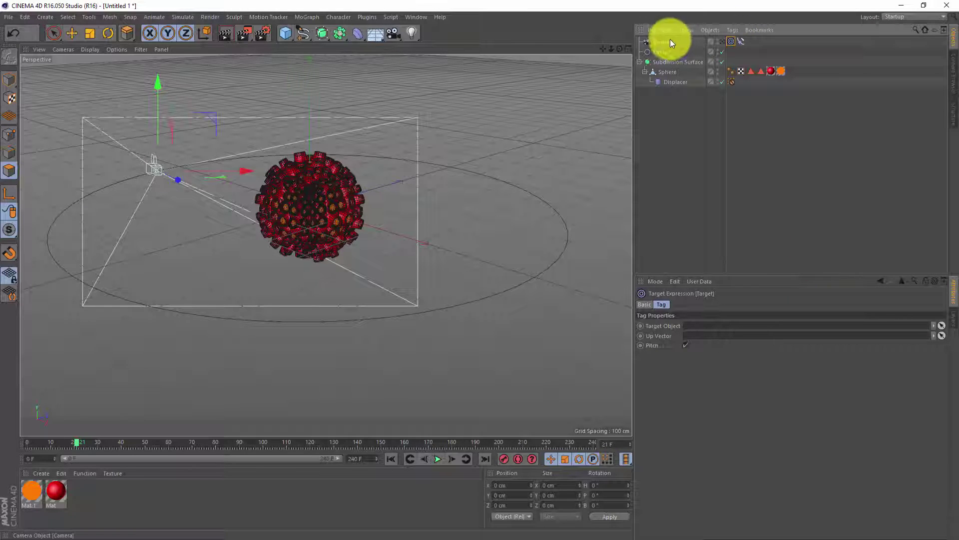
drag(668, 72, 717, 320)
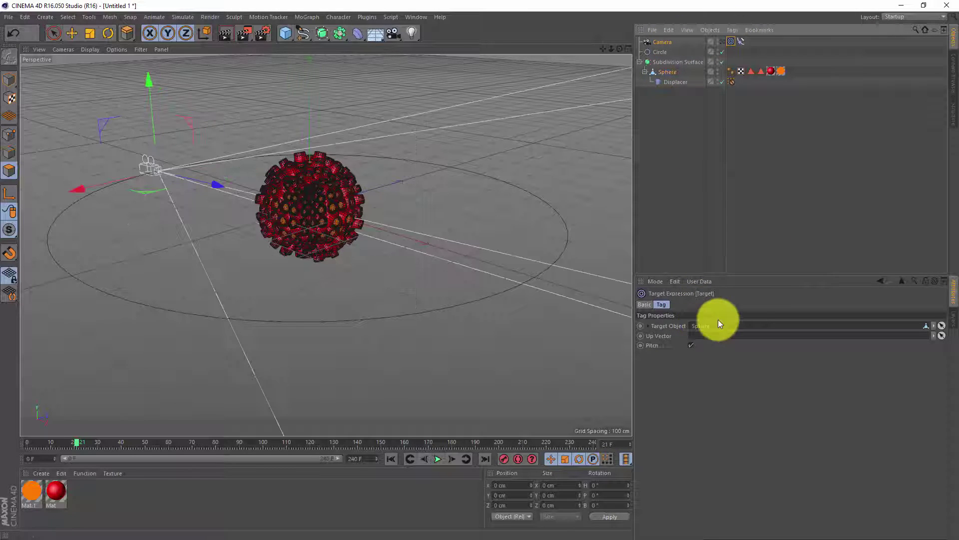
drag(371, 202, 233, 163)
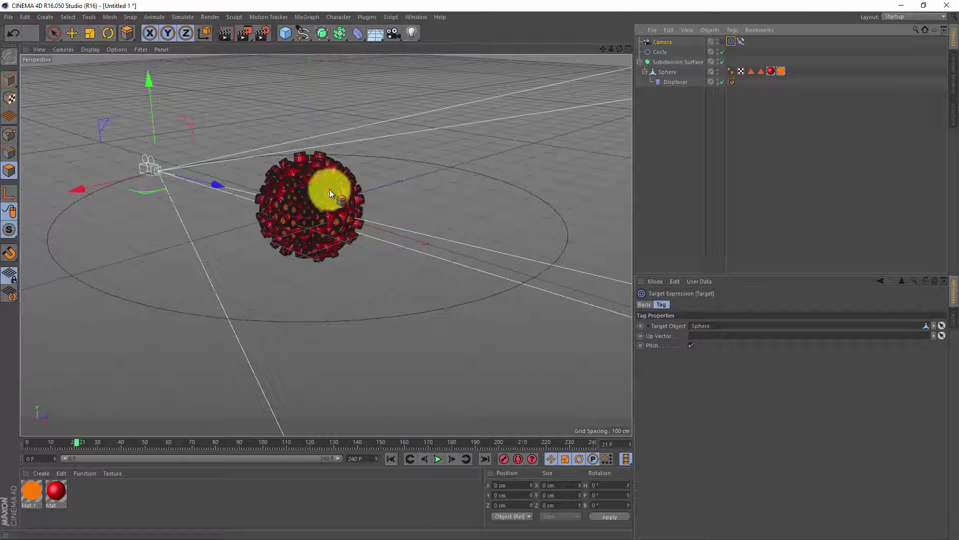
drag(329, 190, 742, 41)
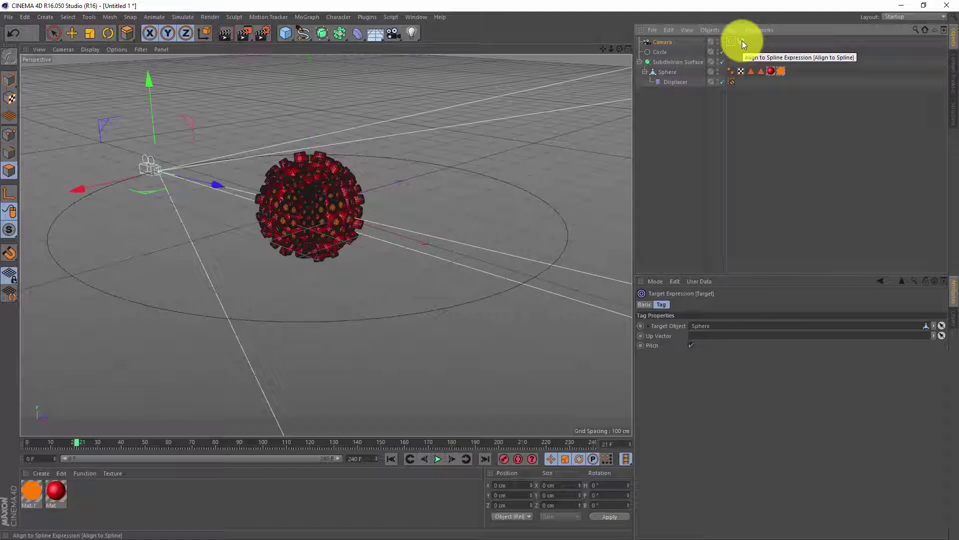
- Key the Align to Spline Position at 0% on frame 0 and 100% on frame 240
click(742, 41)
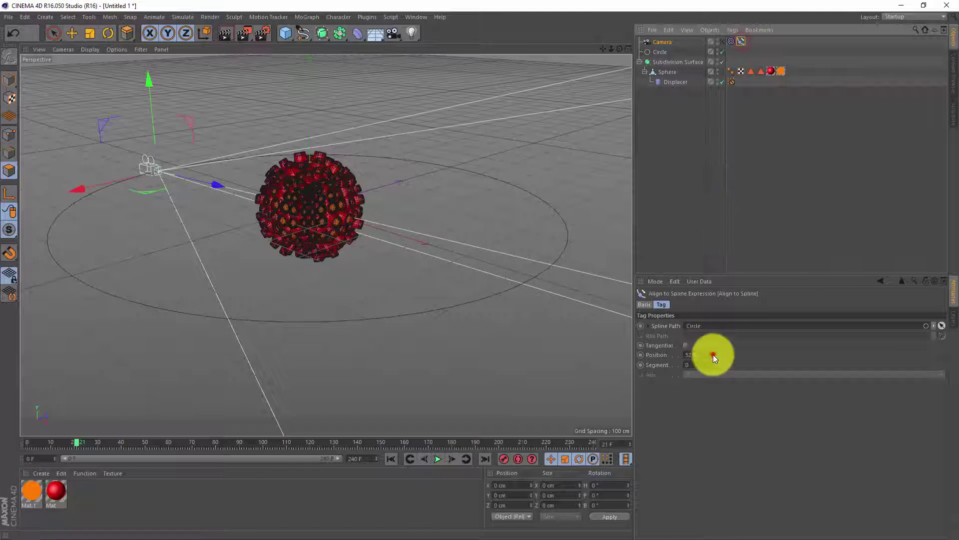
drag(713, 355, 711, 363)
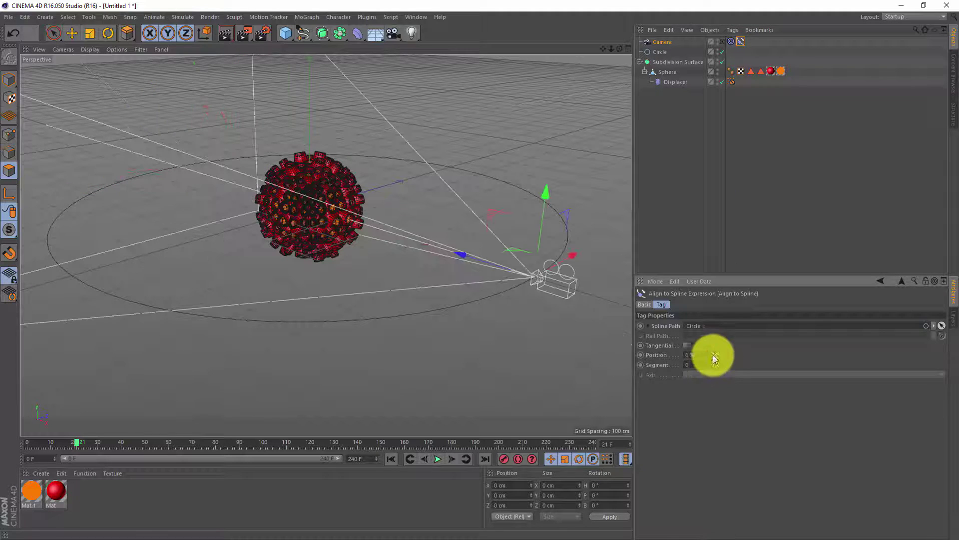
click(392, 458)
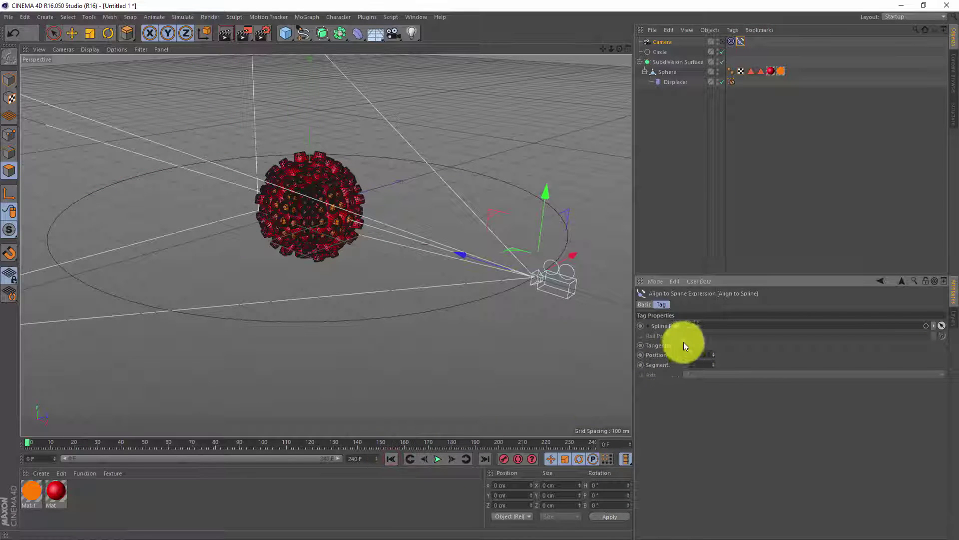
click(640, 356)
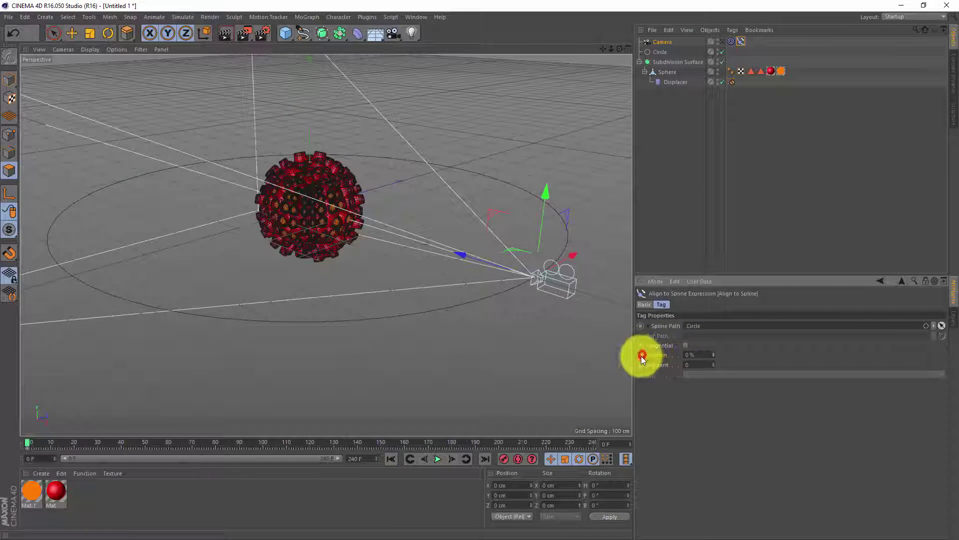
click(487, 460)
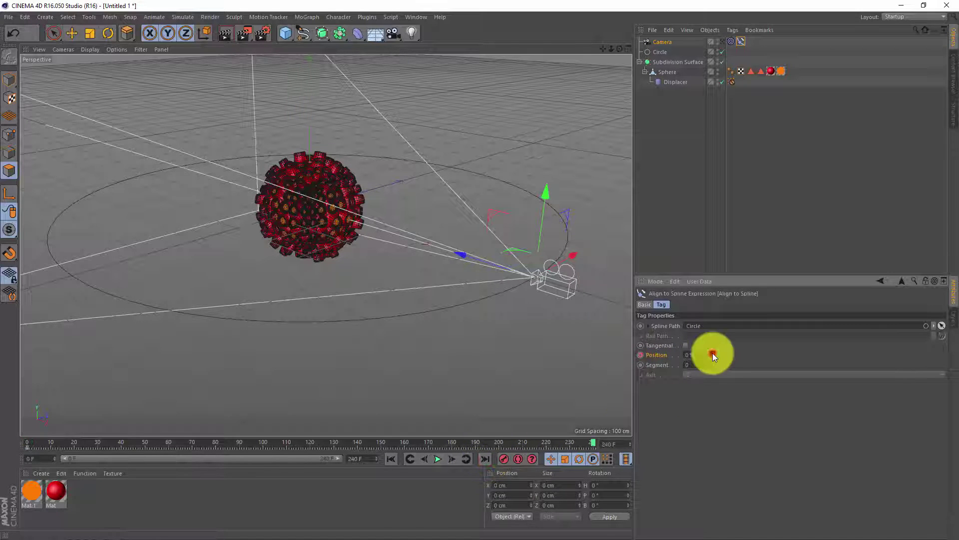
drag(713, 355, 711, 349)
click(640, 354)
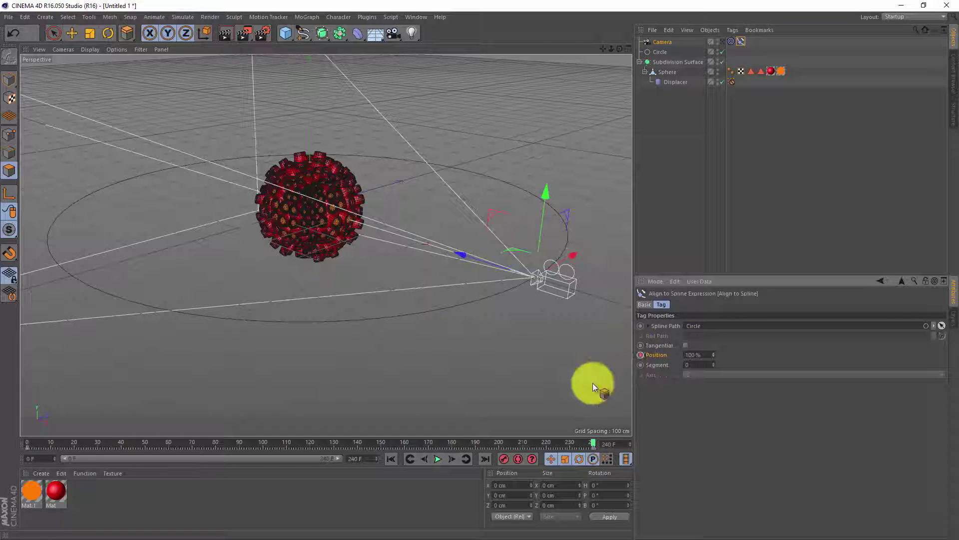
- Set both the frame-0 and frame-240 position keys to Linear interpolation
click(27, 444)
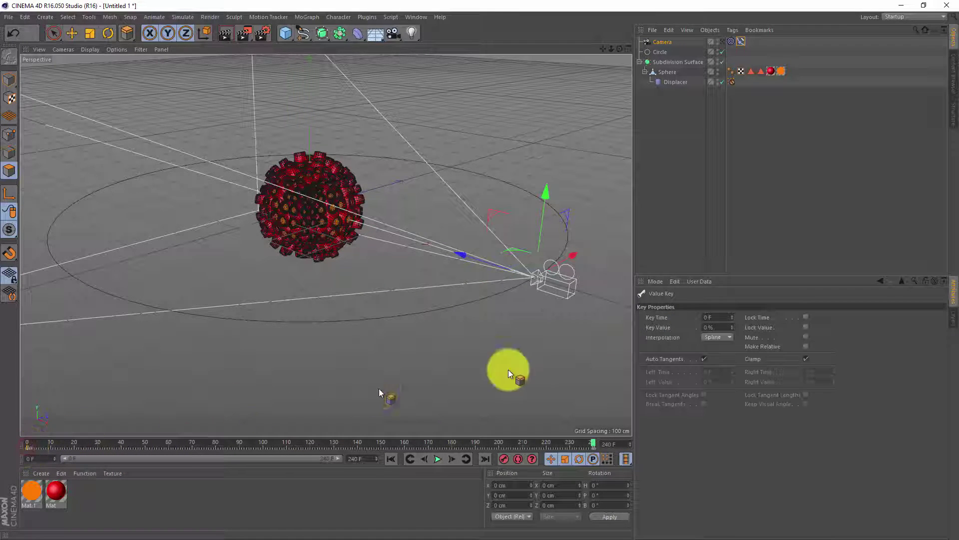
click(715, 338)
click(717, 349)
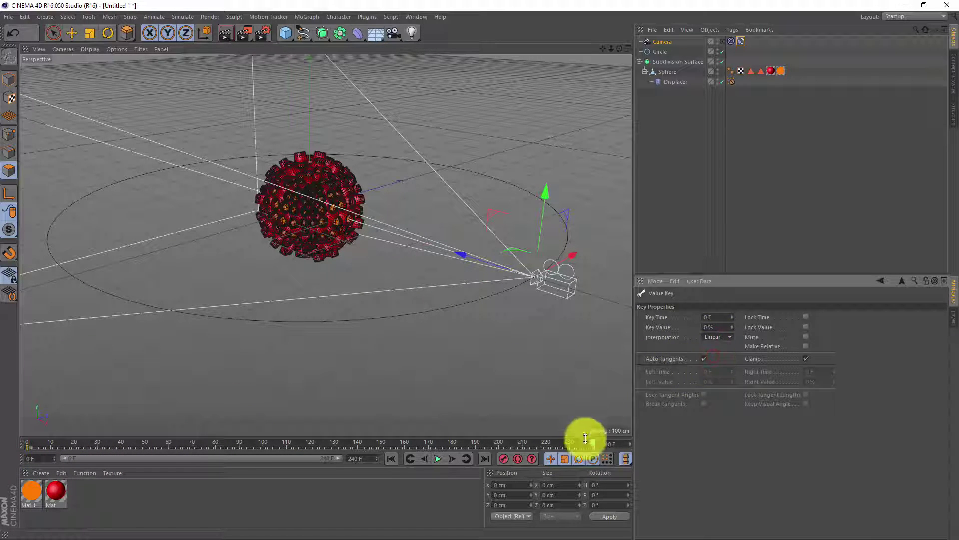
click(593, 447)
click(719, 337)
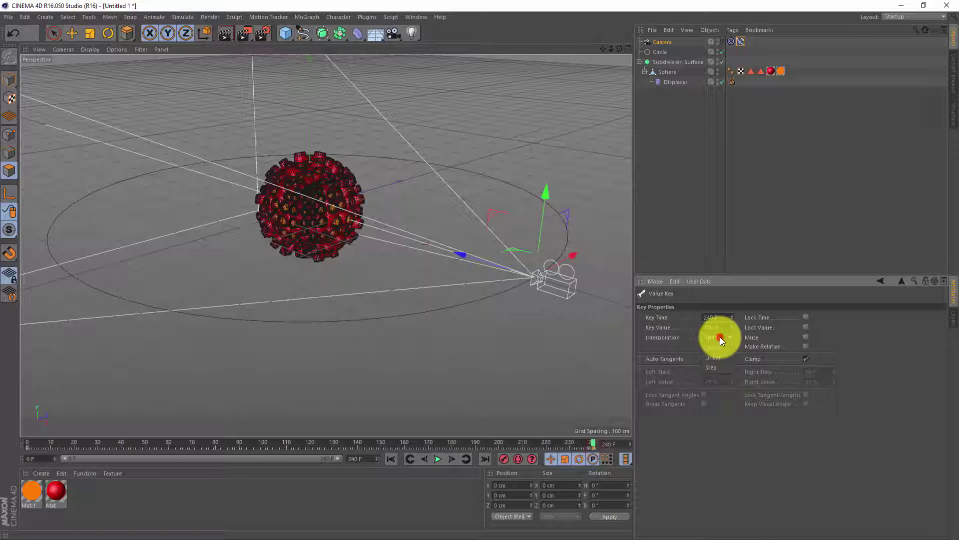
click(723, 358)
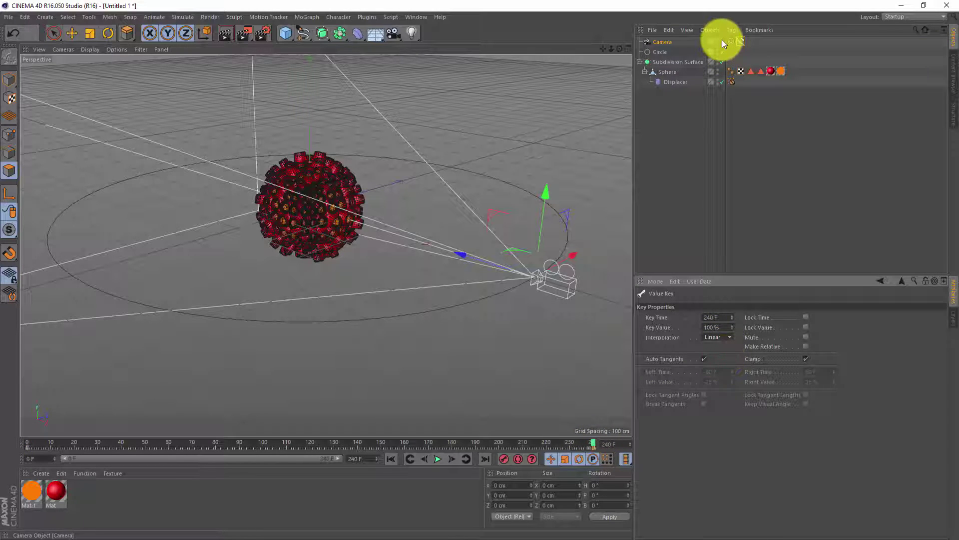
click(721, 40)
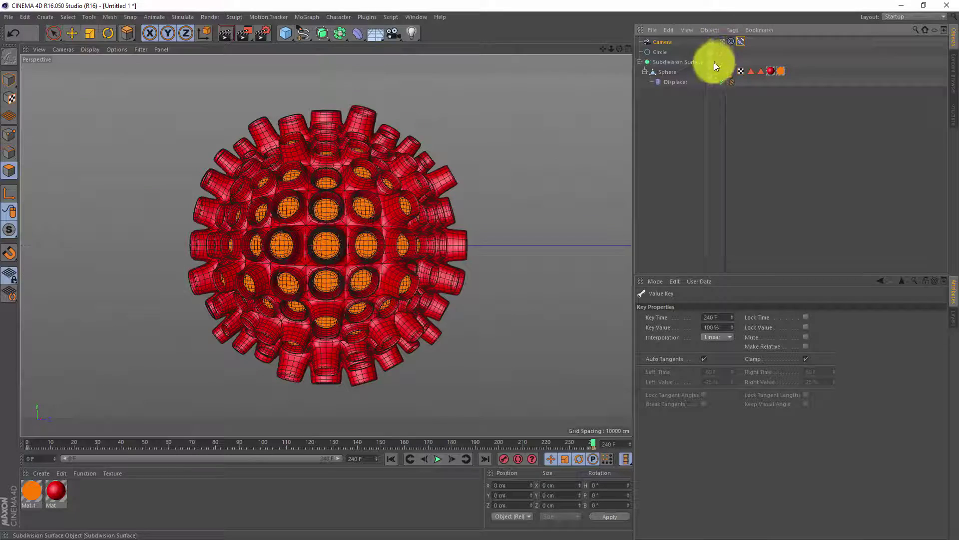
click(392, 459)
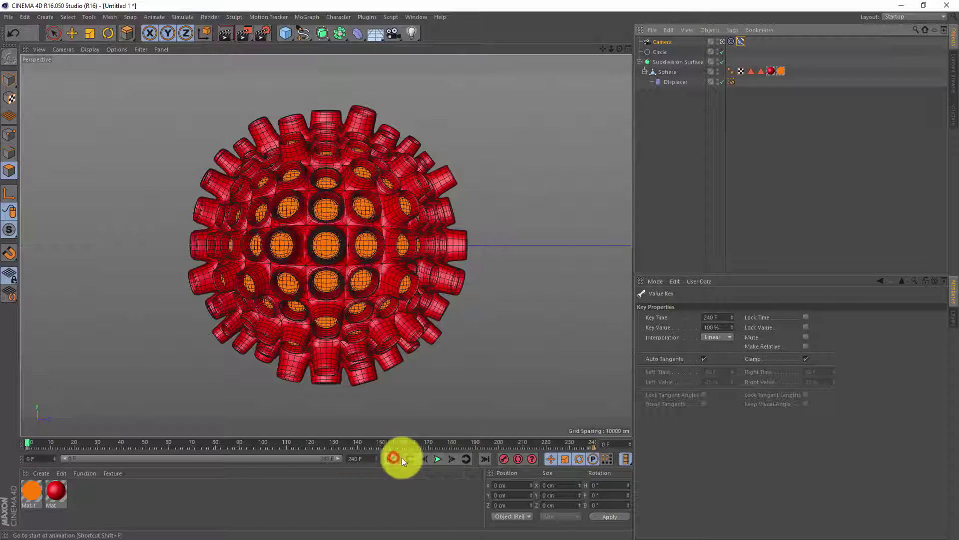
click(438, 459)
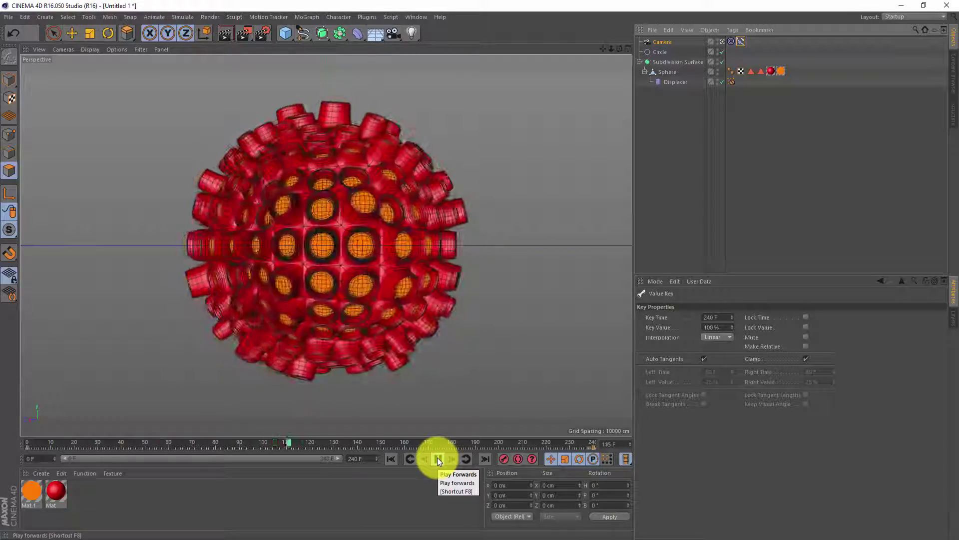
click(438, 458)
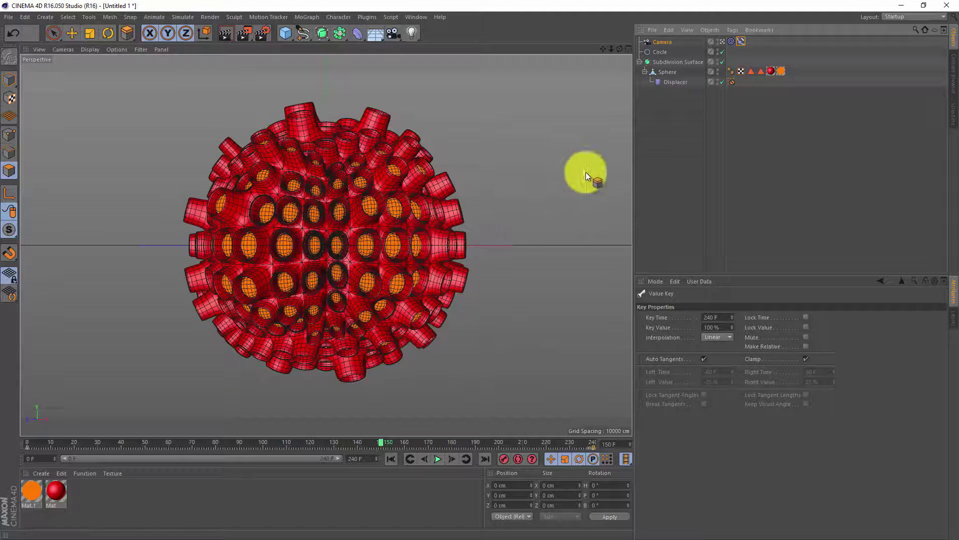
- Key the Sphere's bank rotation 0° at frame 0 and 360° at frame 240, then tilt the Circle
click(391, 458)
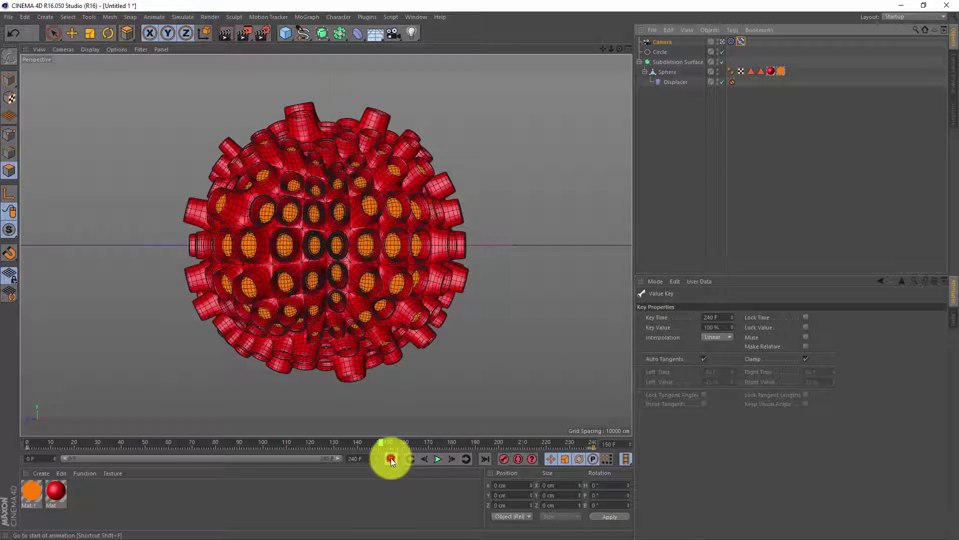
click(670, 72)
click(668, 304)
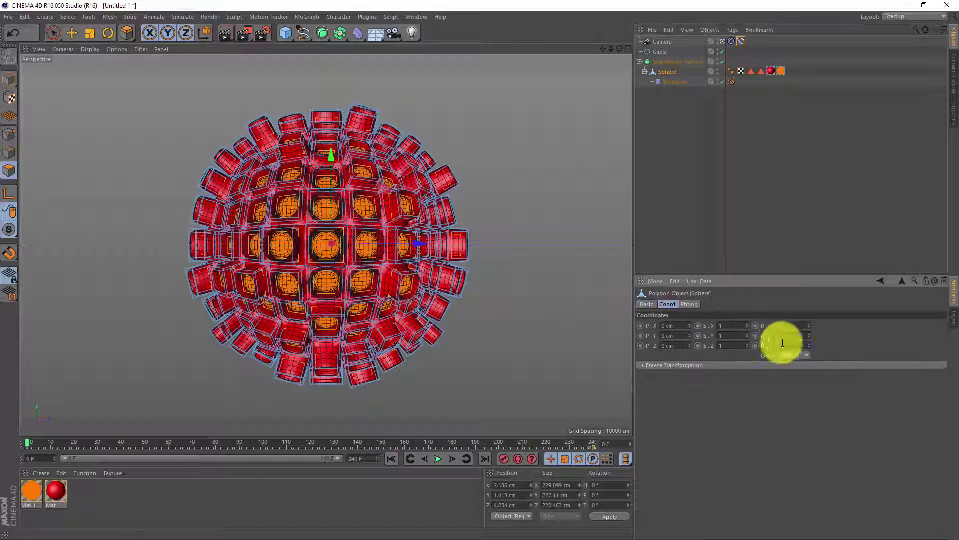
click(755, 346)
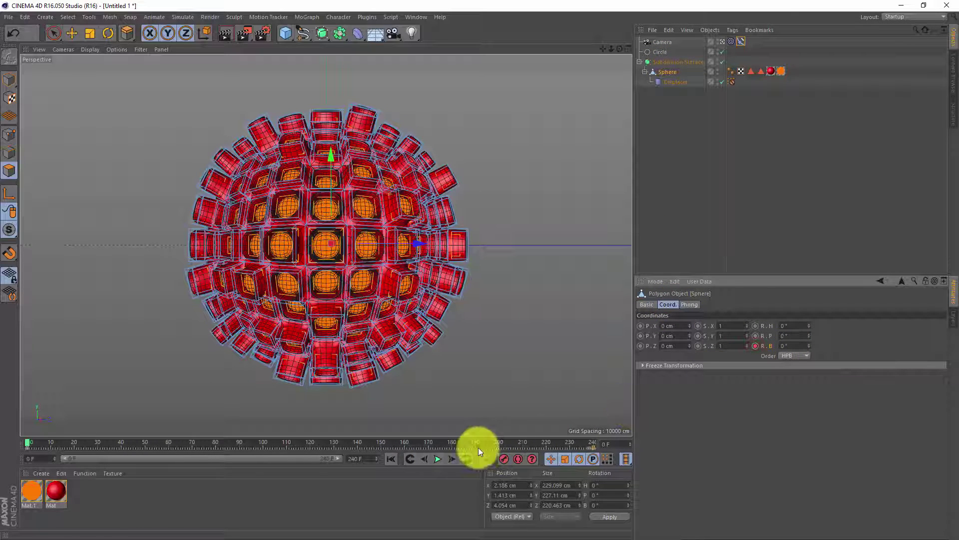
click(485, 458)
double_click(794, 345)
text(360)
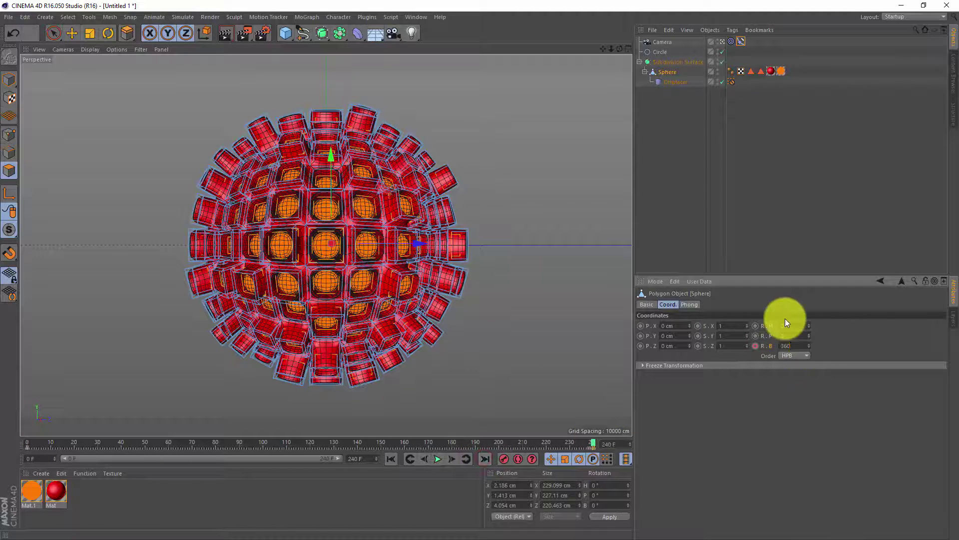
click(868, 332)
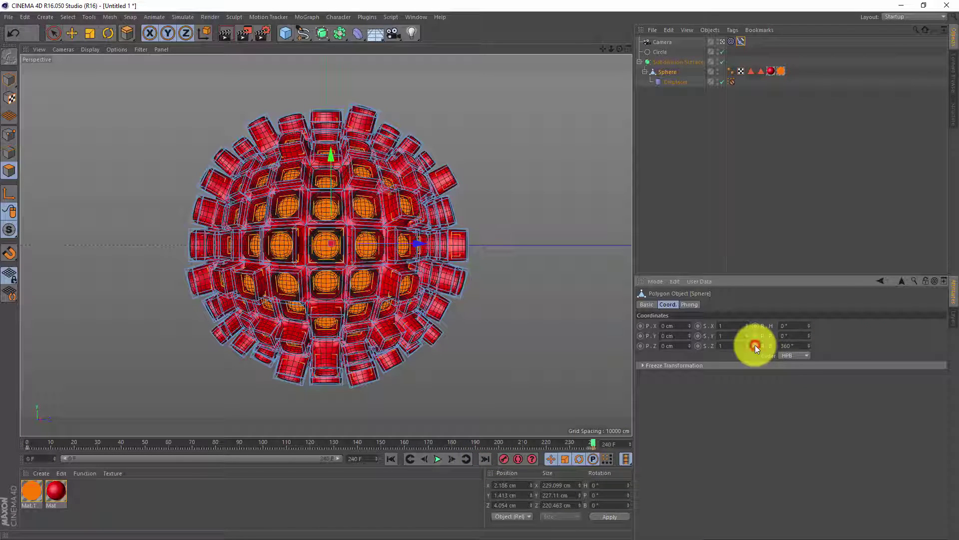
click(660, 52)
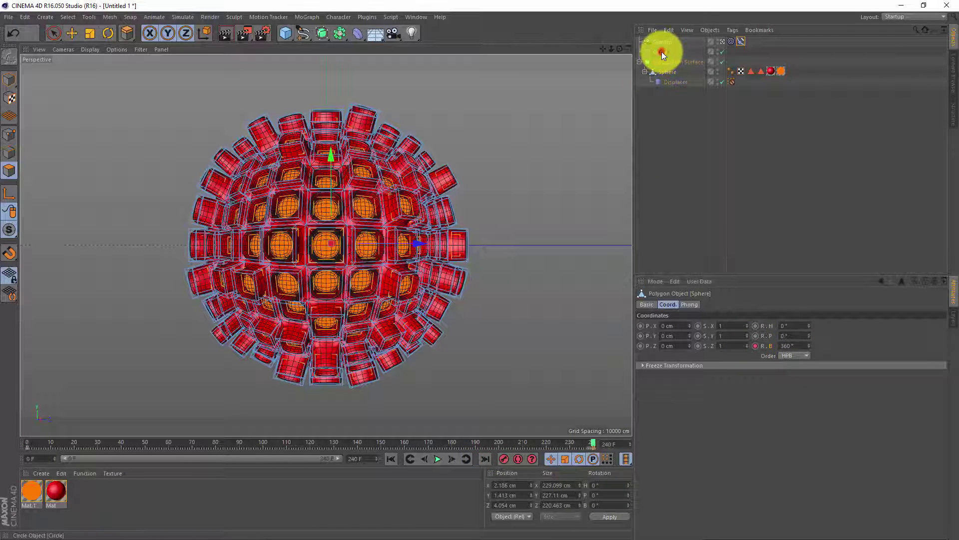
drag(809, 326, 809, 345)
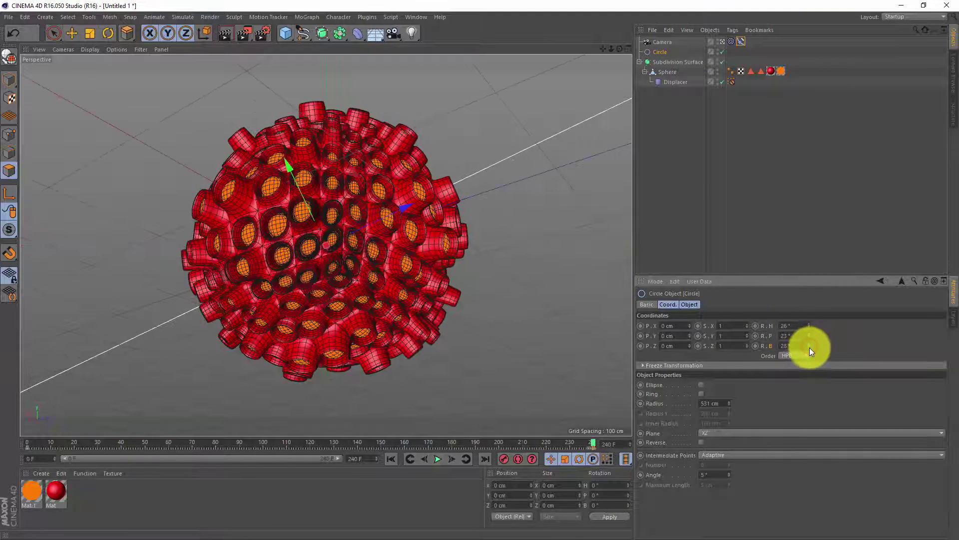
- Add a Jiggle deformer under the Sphere and play the animation from frame 0 to preview it
click(356, 32)
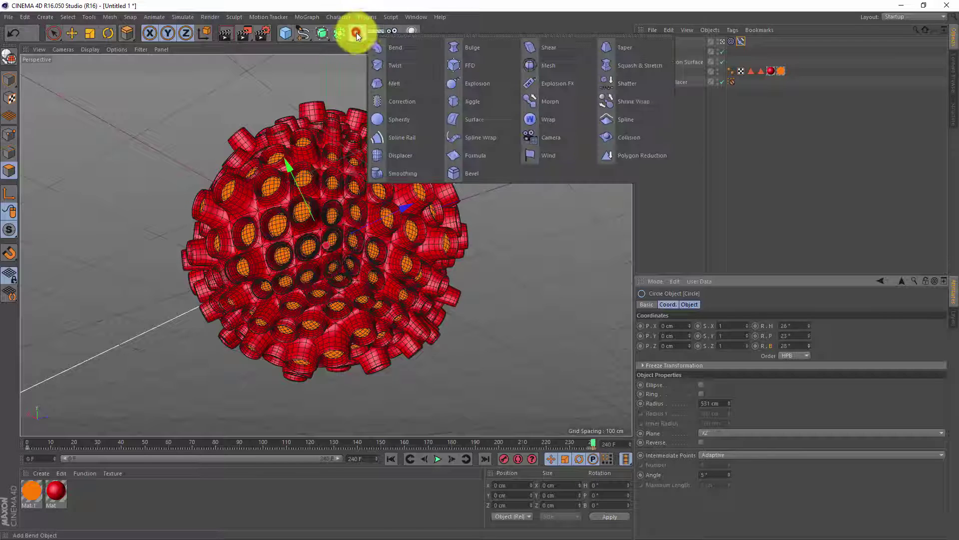
click(477, 102)
drag(660, 40, 673, 95)
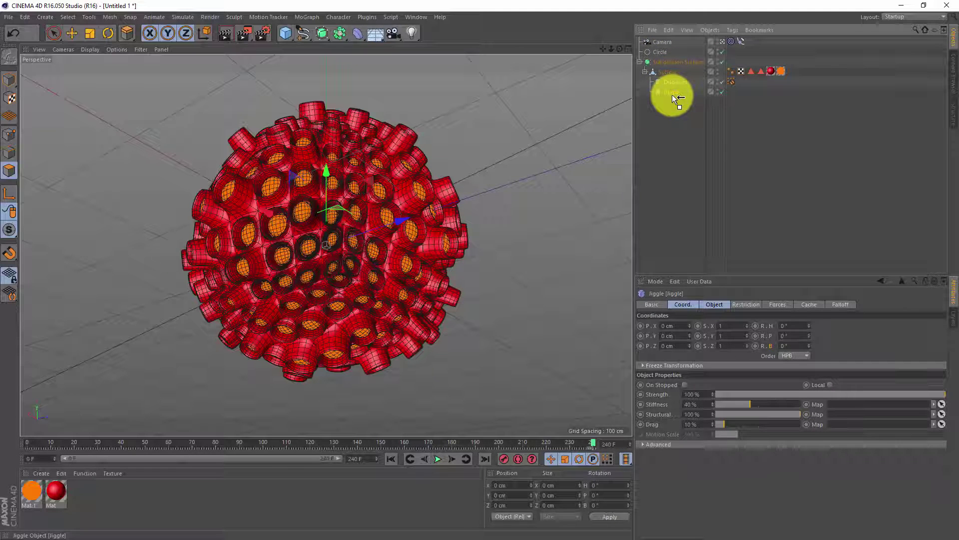
click(391, 458)
click(436, 459)
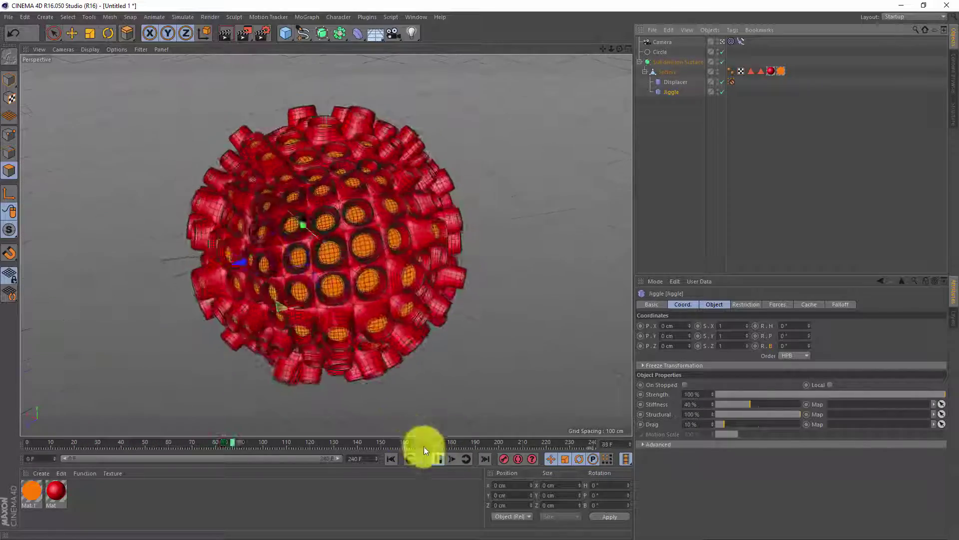
click(438, 457)
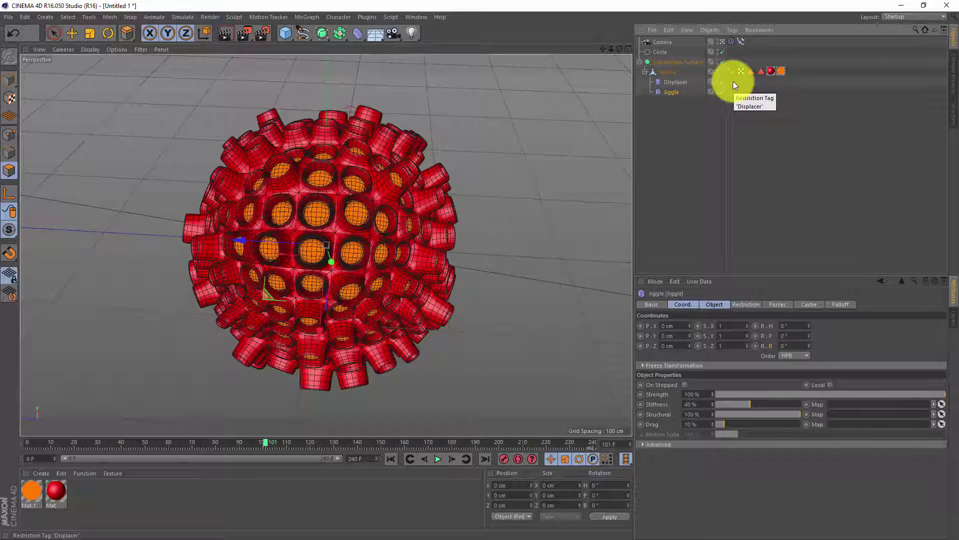
- Move the Displacer's restriction tag to a new position in the Object Manager
drag(730, 81, 509, 172)
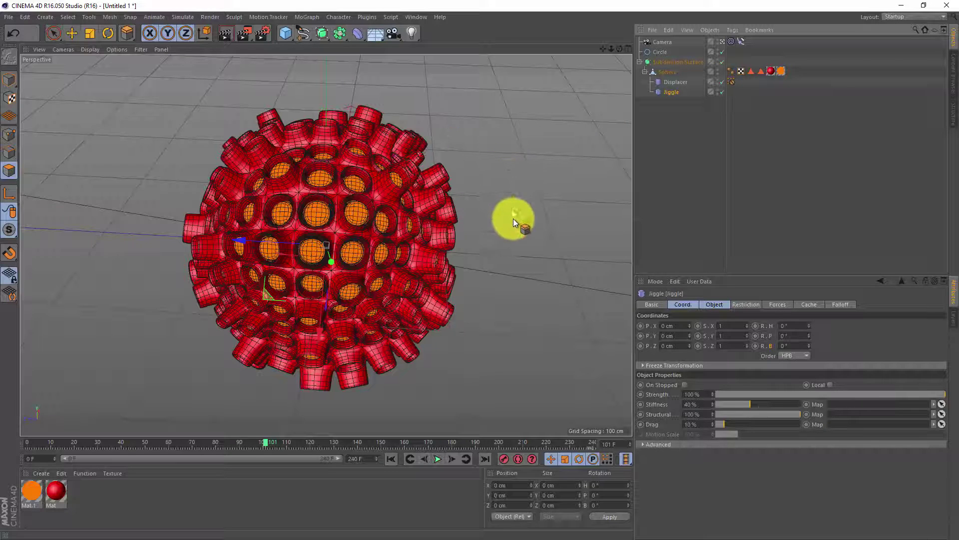
drag(514, 220, 401, 93)
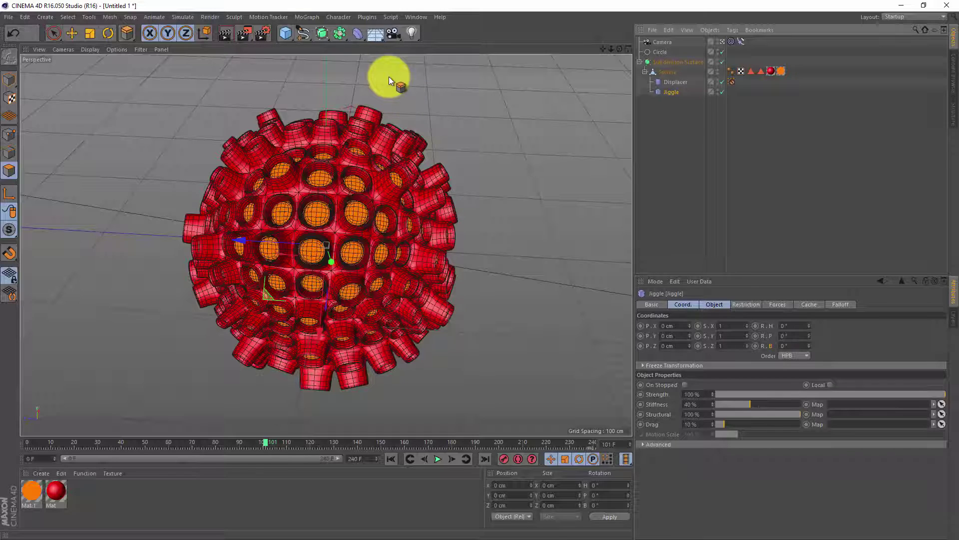
drag(389, 77, 285, 62)
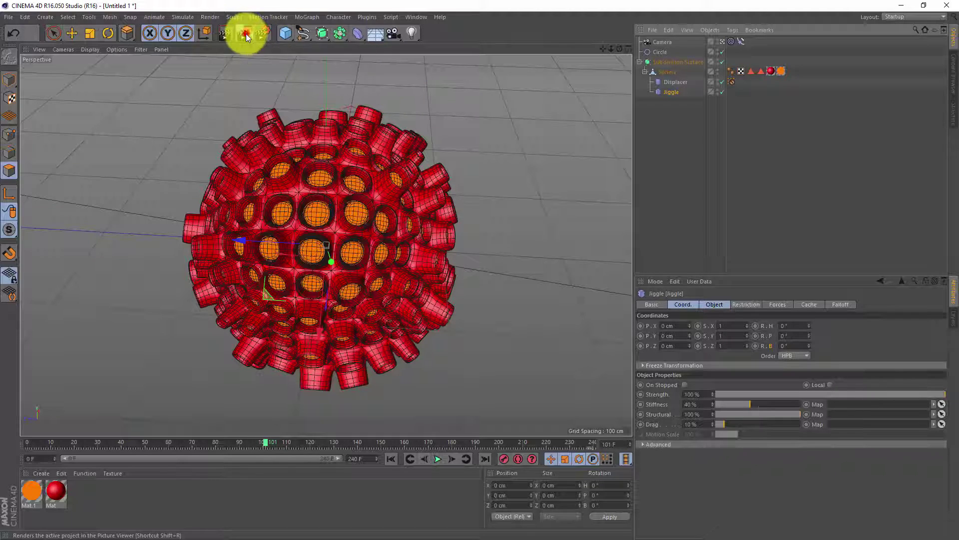